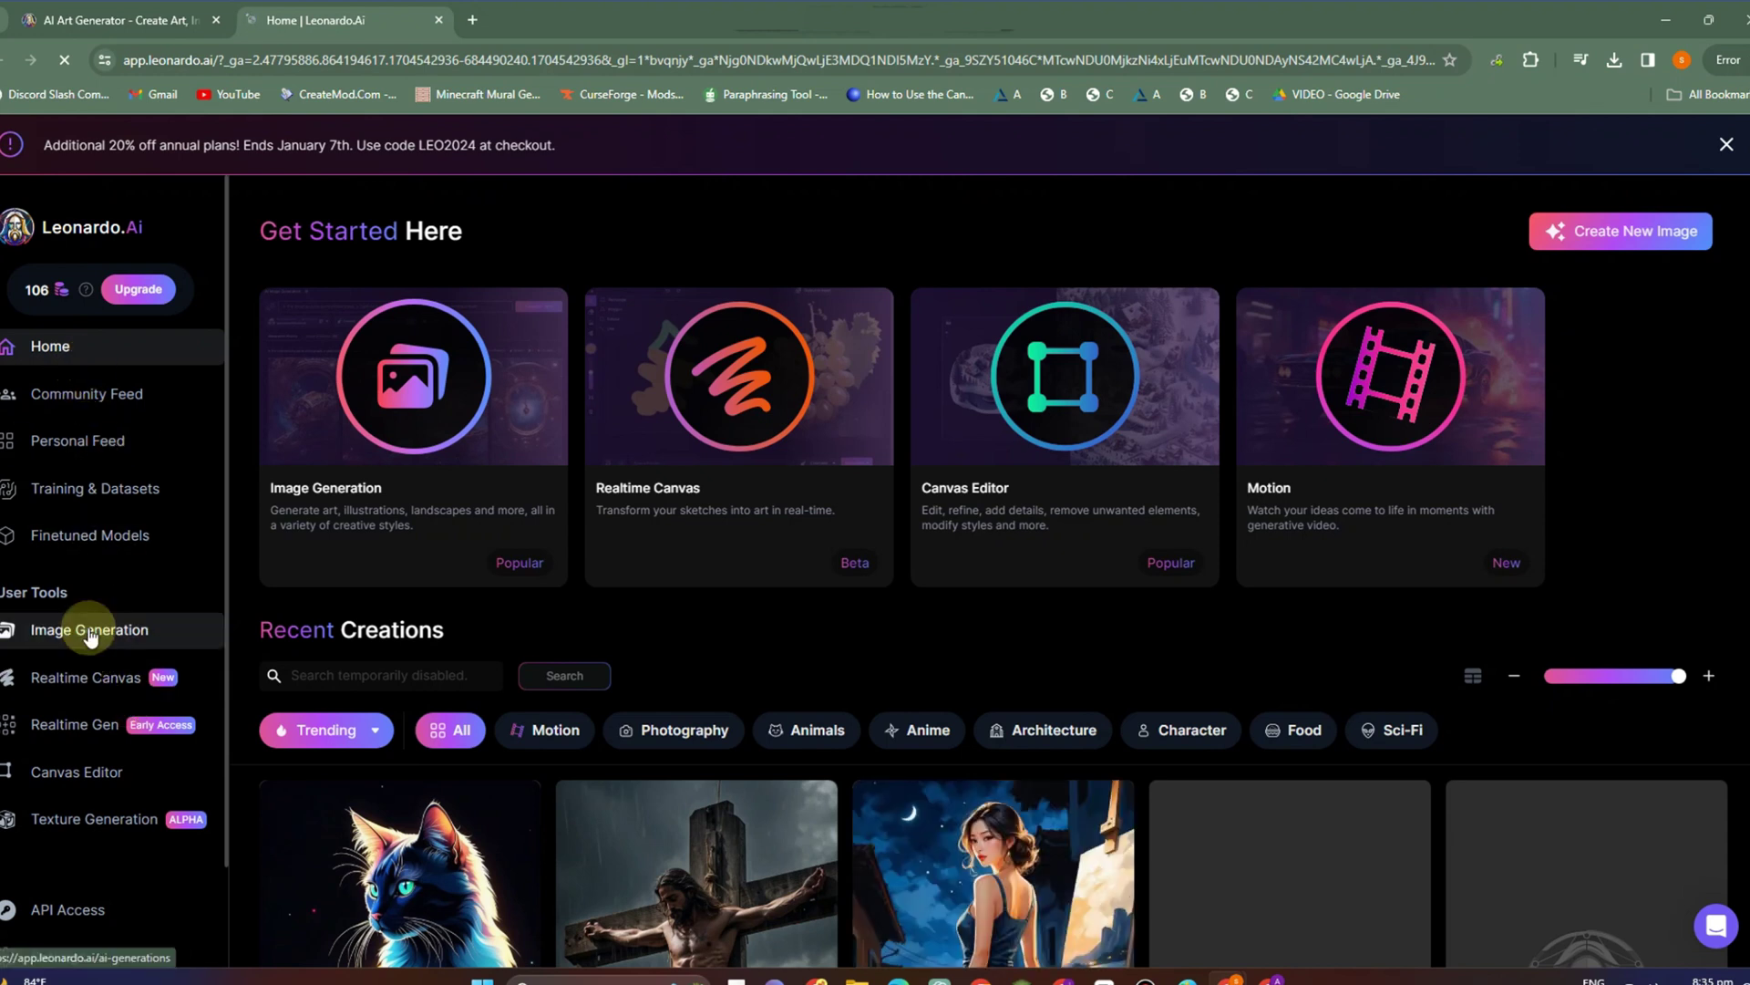
In Image Generation, paste the prompt about a young girl and her faithful dog in a lush forest.
{"action": "left_click", "coordinate": [90, 630]}
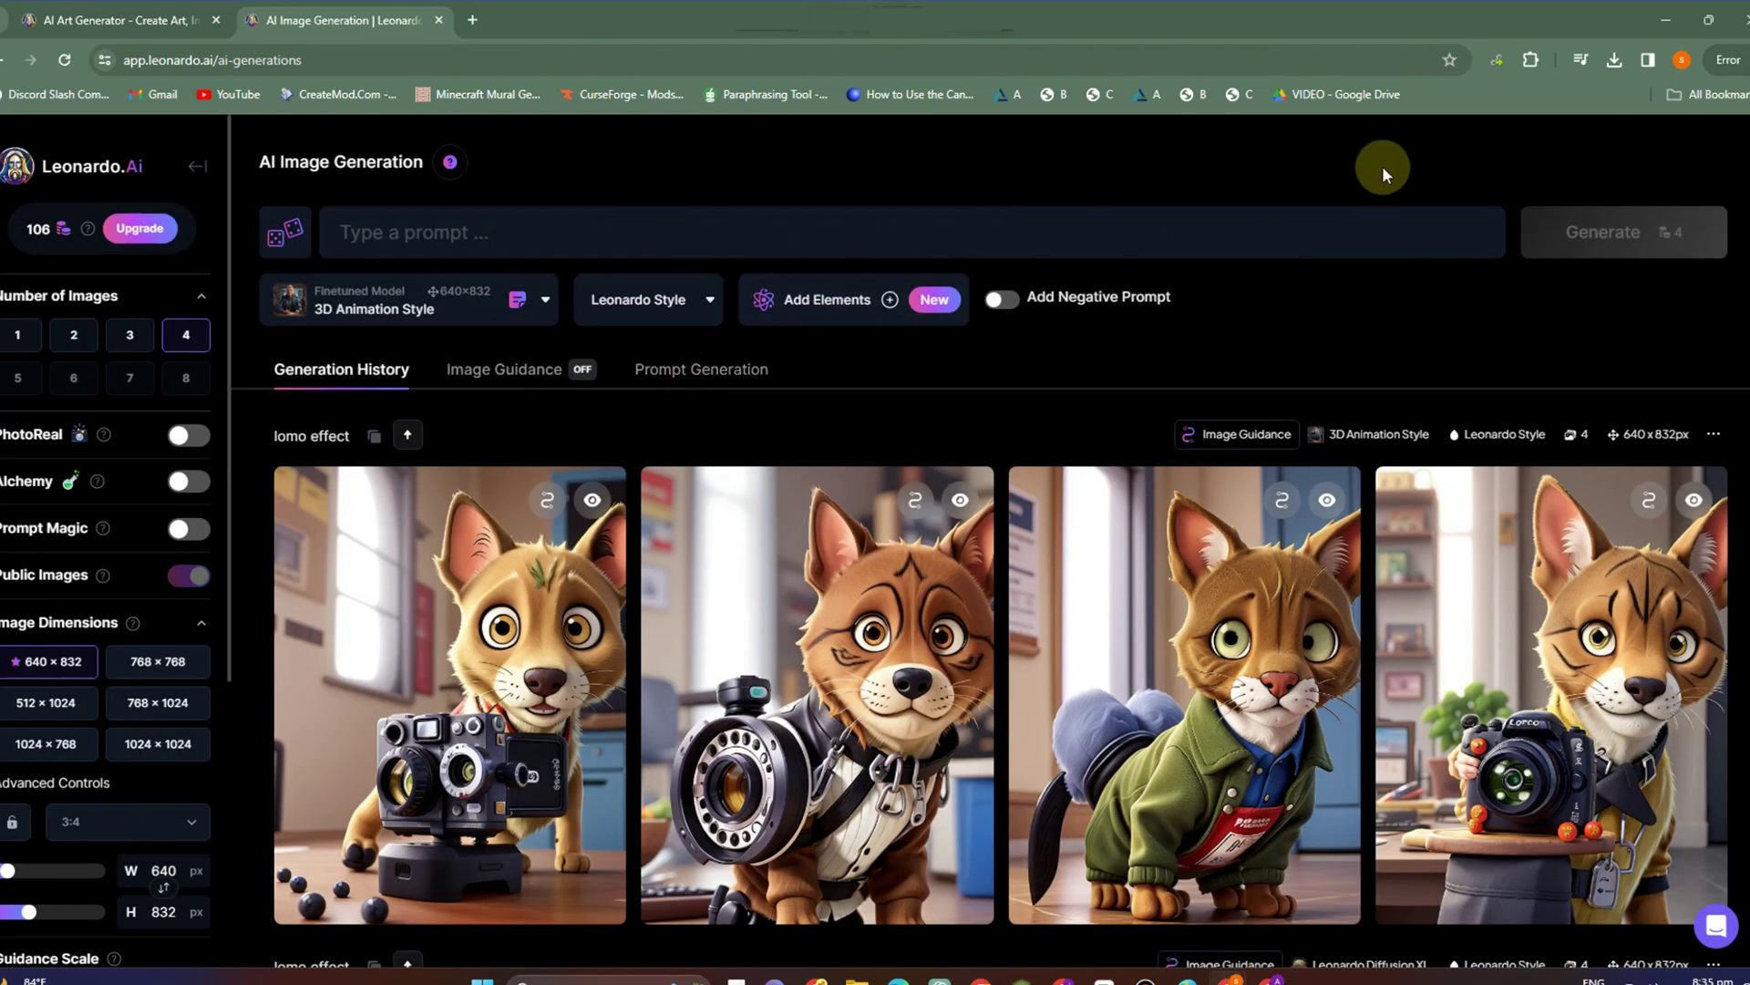
{"action": "scroll", "coordinate": [106, 827], "scroll_direction": "down", "scroll_amount": 4}
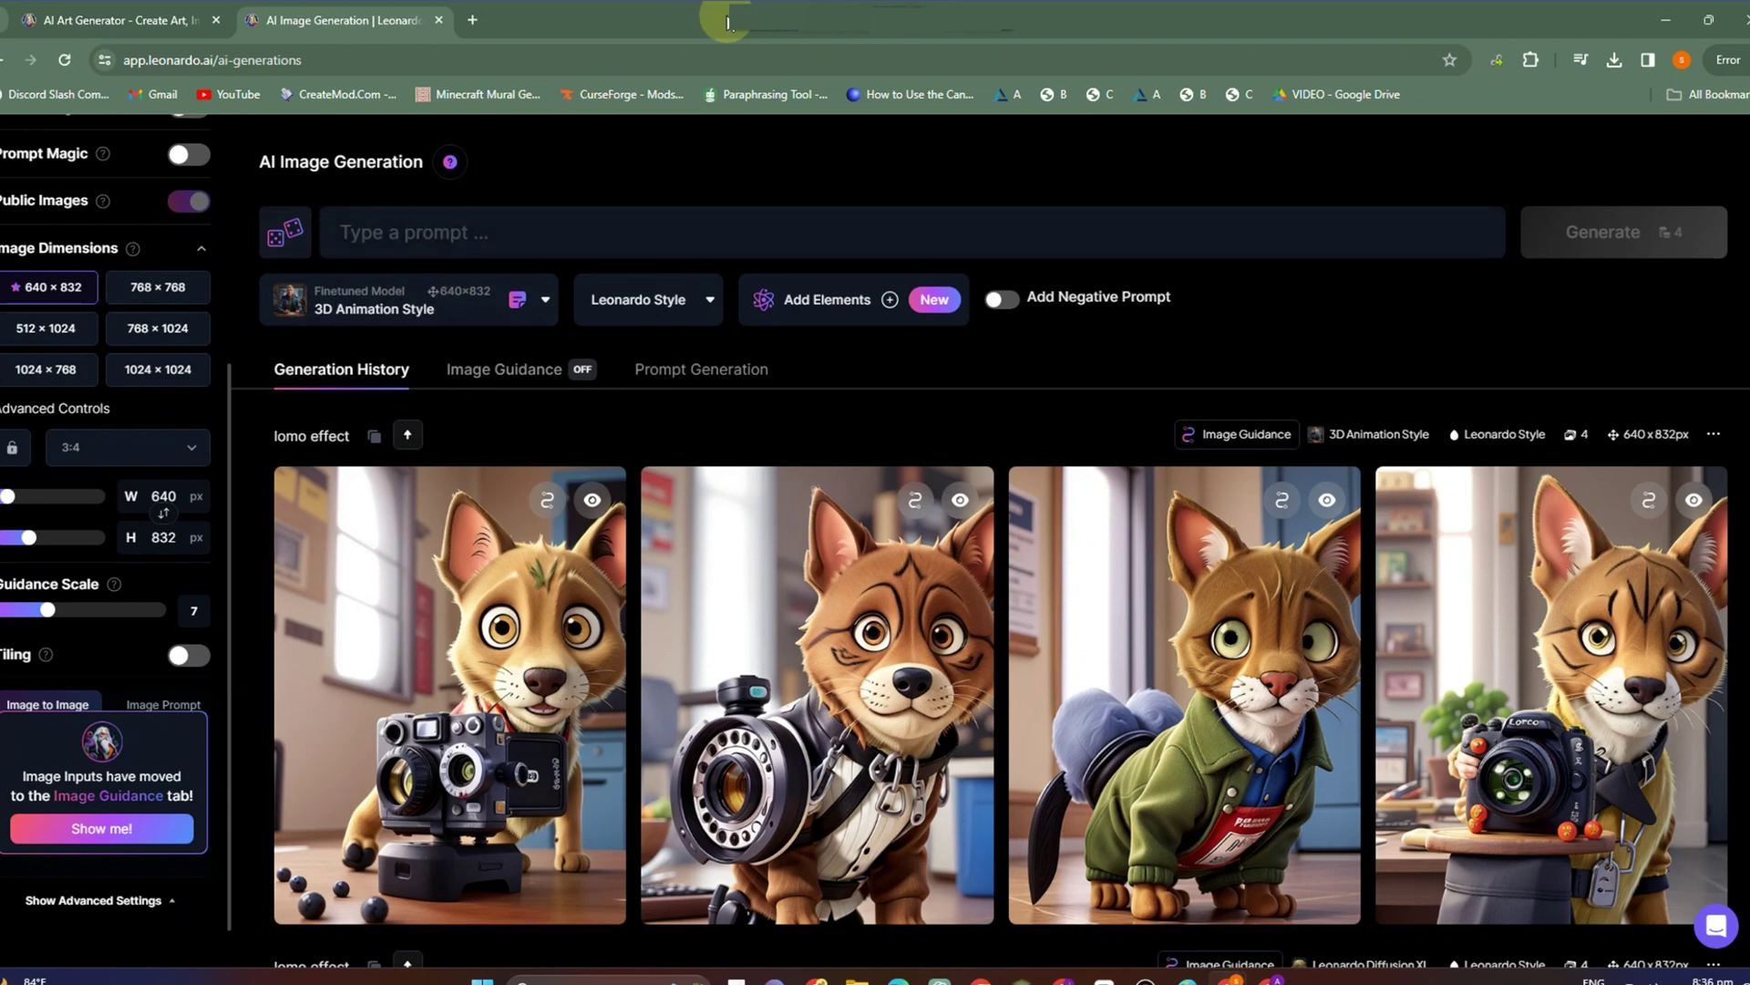
{"action": "left_click", "coordinate": [488, 236]}
{"action": "type", "text": "\"Create an AI-based image generation tool that depicts a serene scene of a young girl with her faithful dog in a lush forest setting. The image should convey a sense of tranquility and companionship. The girl should be portrayed engaging in a natural and joyful activity, such as walking, playing, or sitting amidst the trees and greenery. The dog should exhibit a friendly and loyal demeanor. The tool should consider realistic details such as dappled sunlight filtering through the leaves, the texture of the forest floor, and the overall ambiance of a peaceful woodland environment. Evaluate the tool based on its ability to capture the essence of a heartwarming moment in a forest setting, emphasizing the connection between the girl and her canine companion.\""}
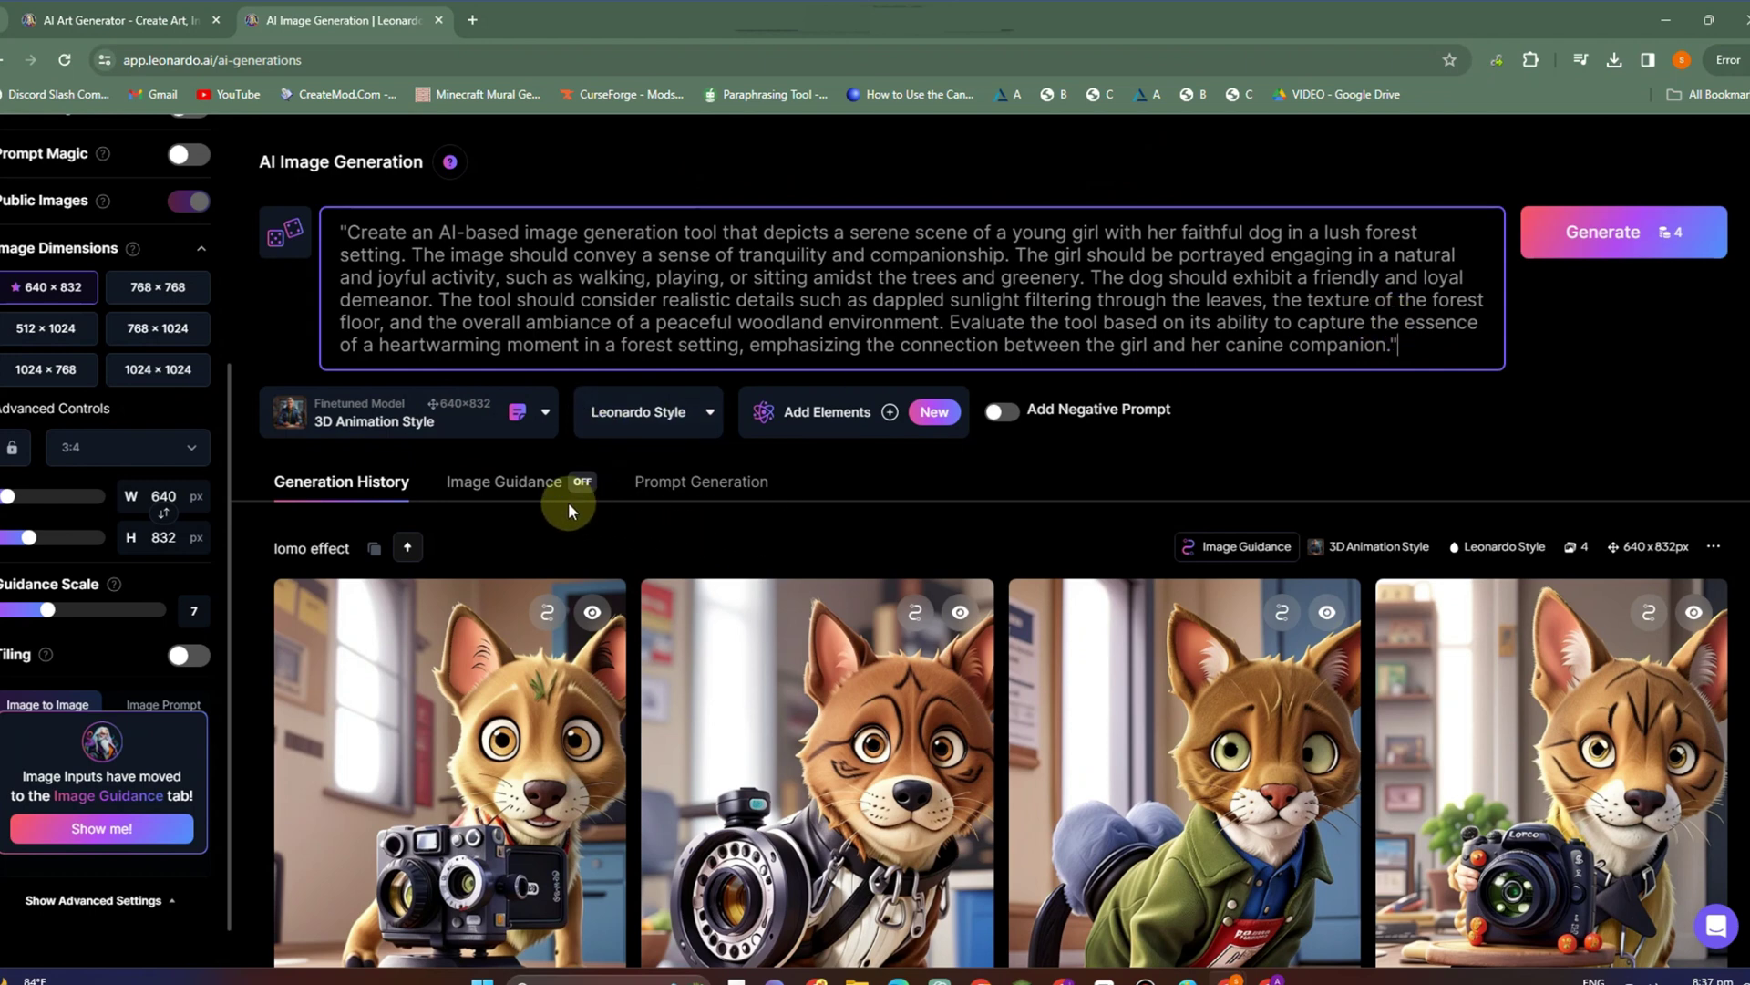
Enable Add Negative Prompt and enter 'animals, 2 heads, 2 face,' as the negative prompt.
{"action": "left_click", "coordinate": [1003, 417]}
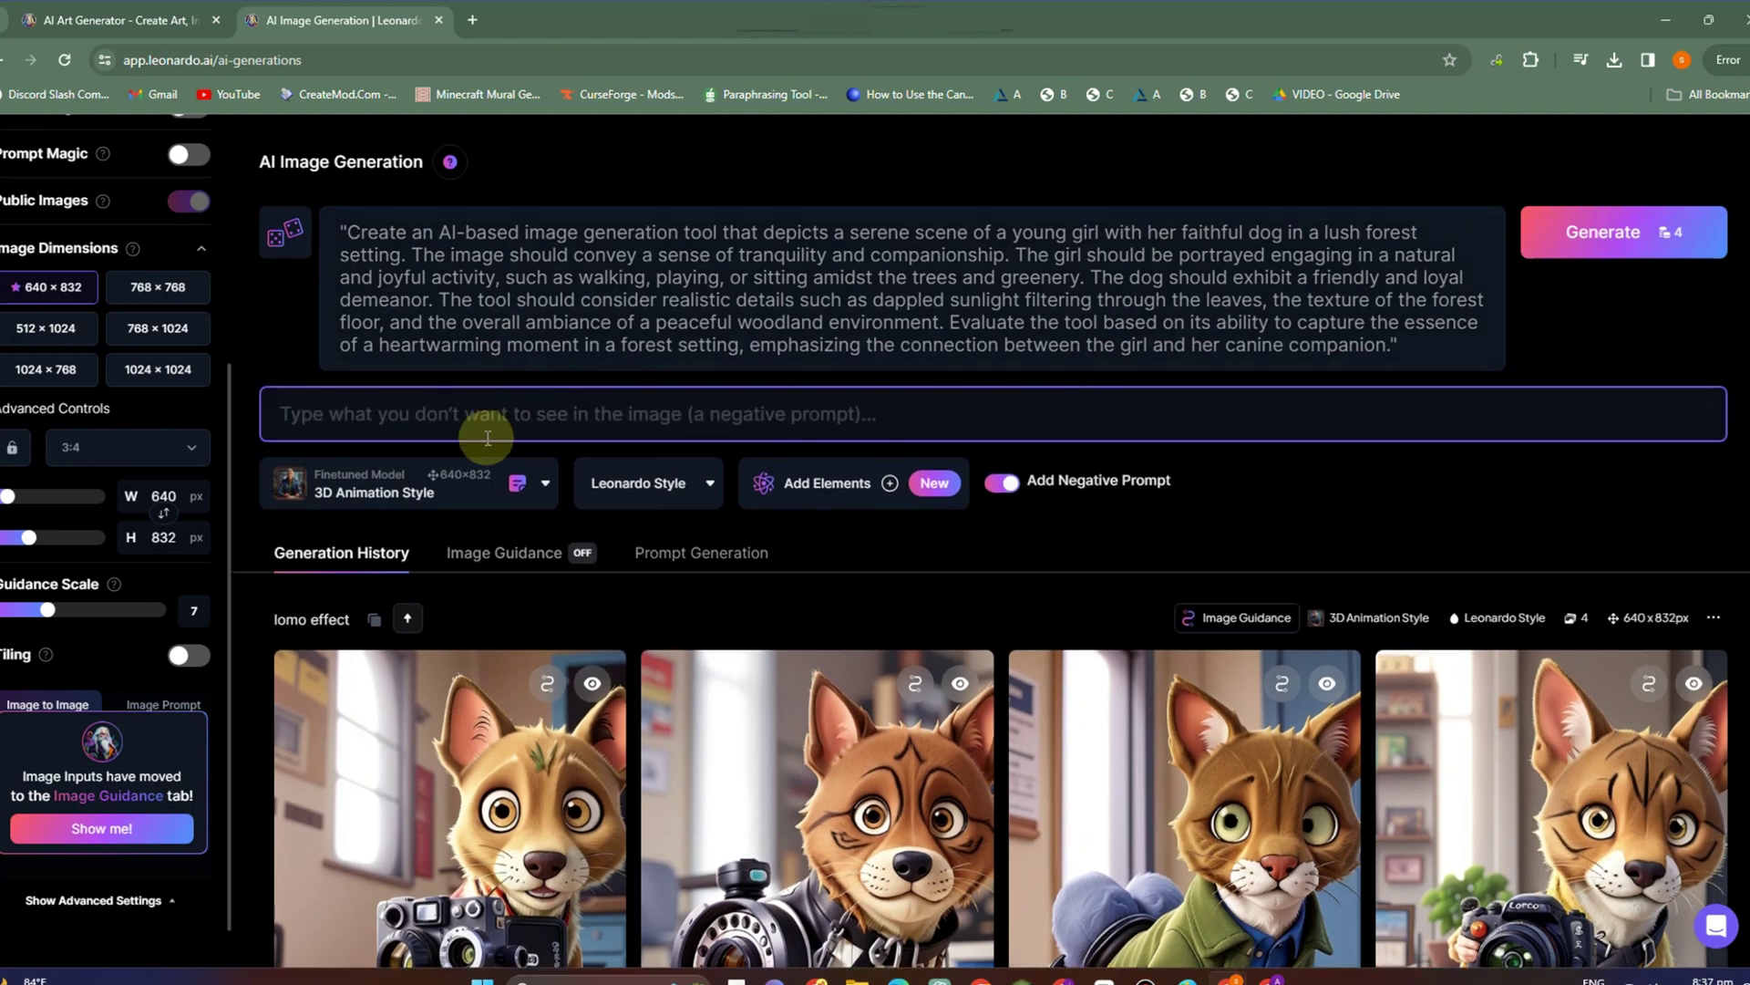
{"action": "left_click", "coordinate": [484, 426]}
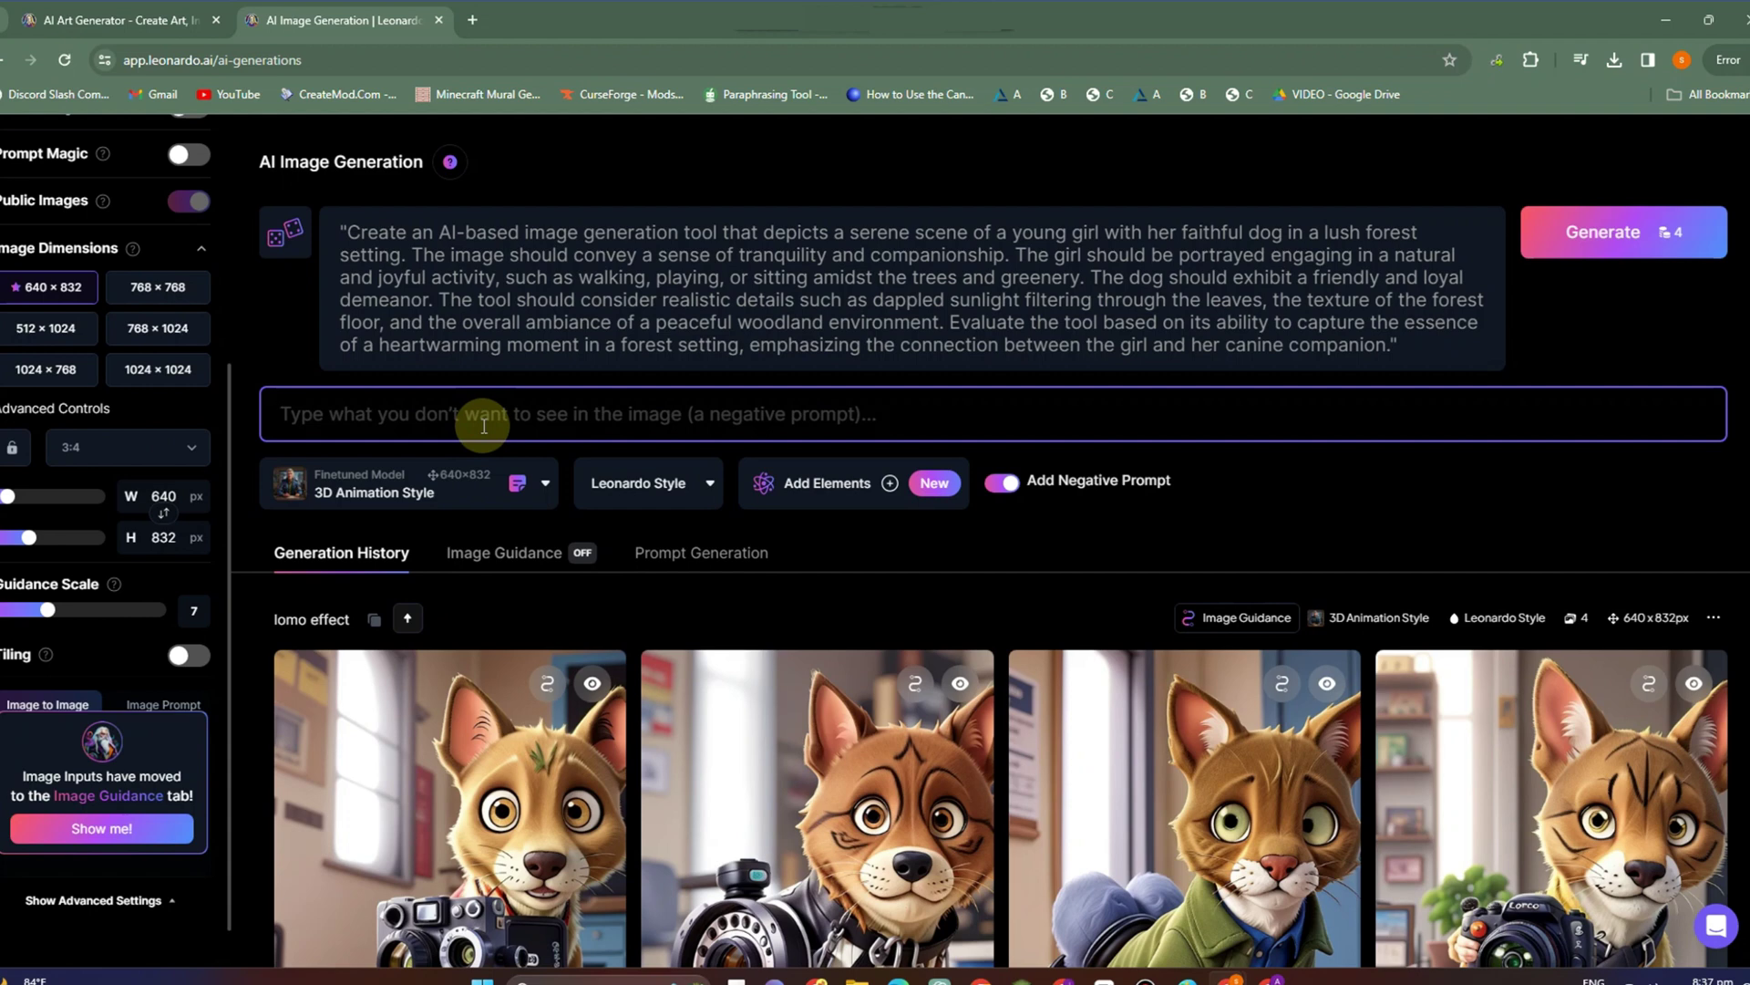
{"action": "type", "text": "animals, 2 heads , 2 face,"}
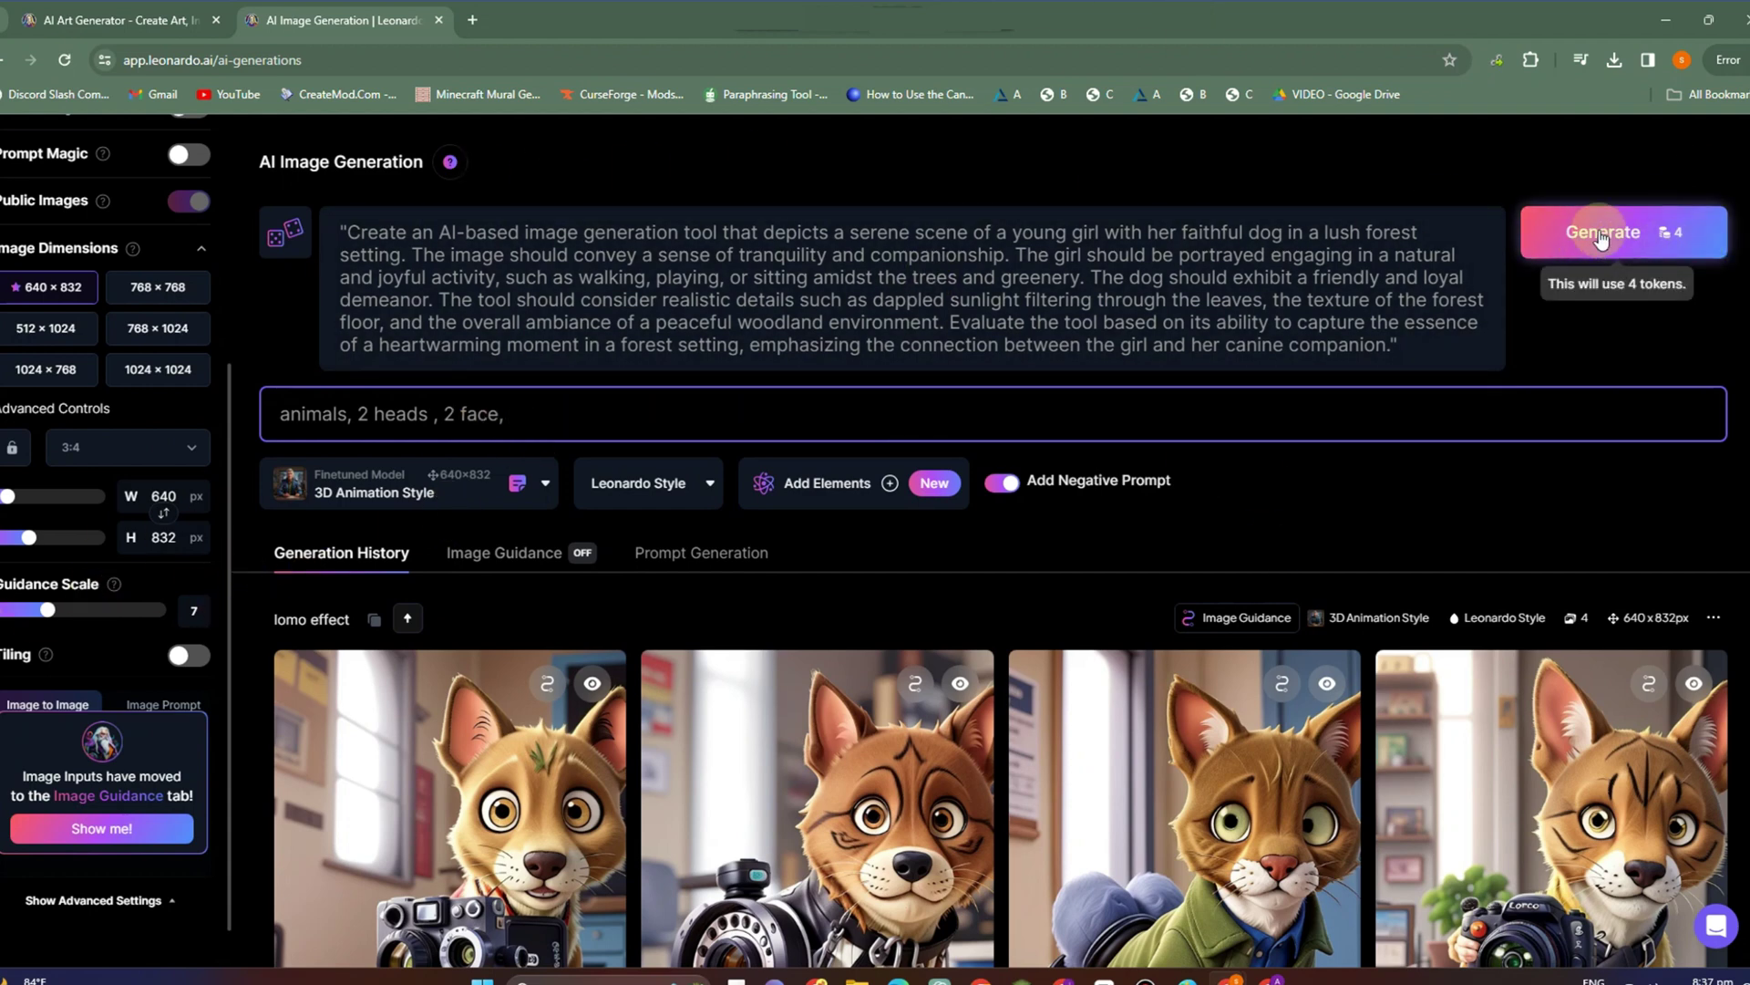
Generate four girl-and-dog forest images, then set Number of Images to 1.
{"action": "left_click", "coordinate": [1570, 232]}
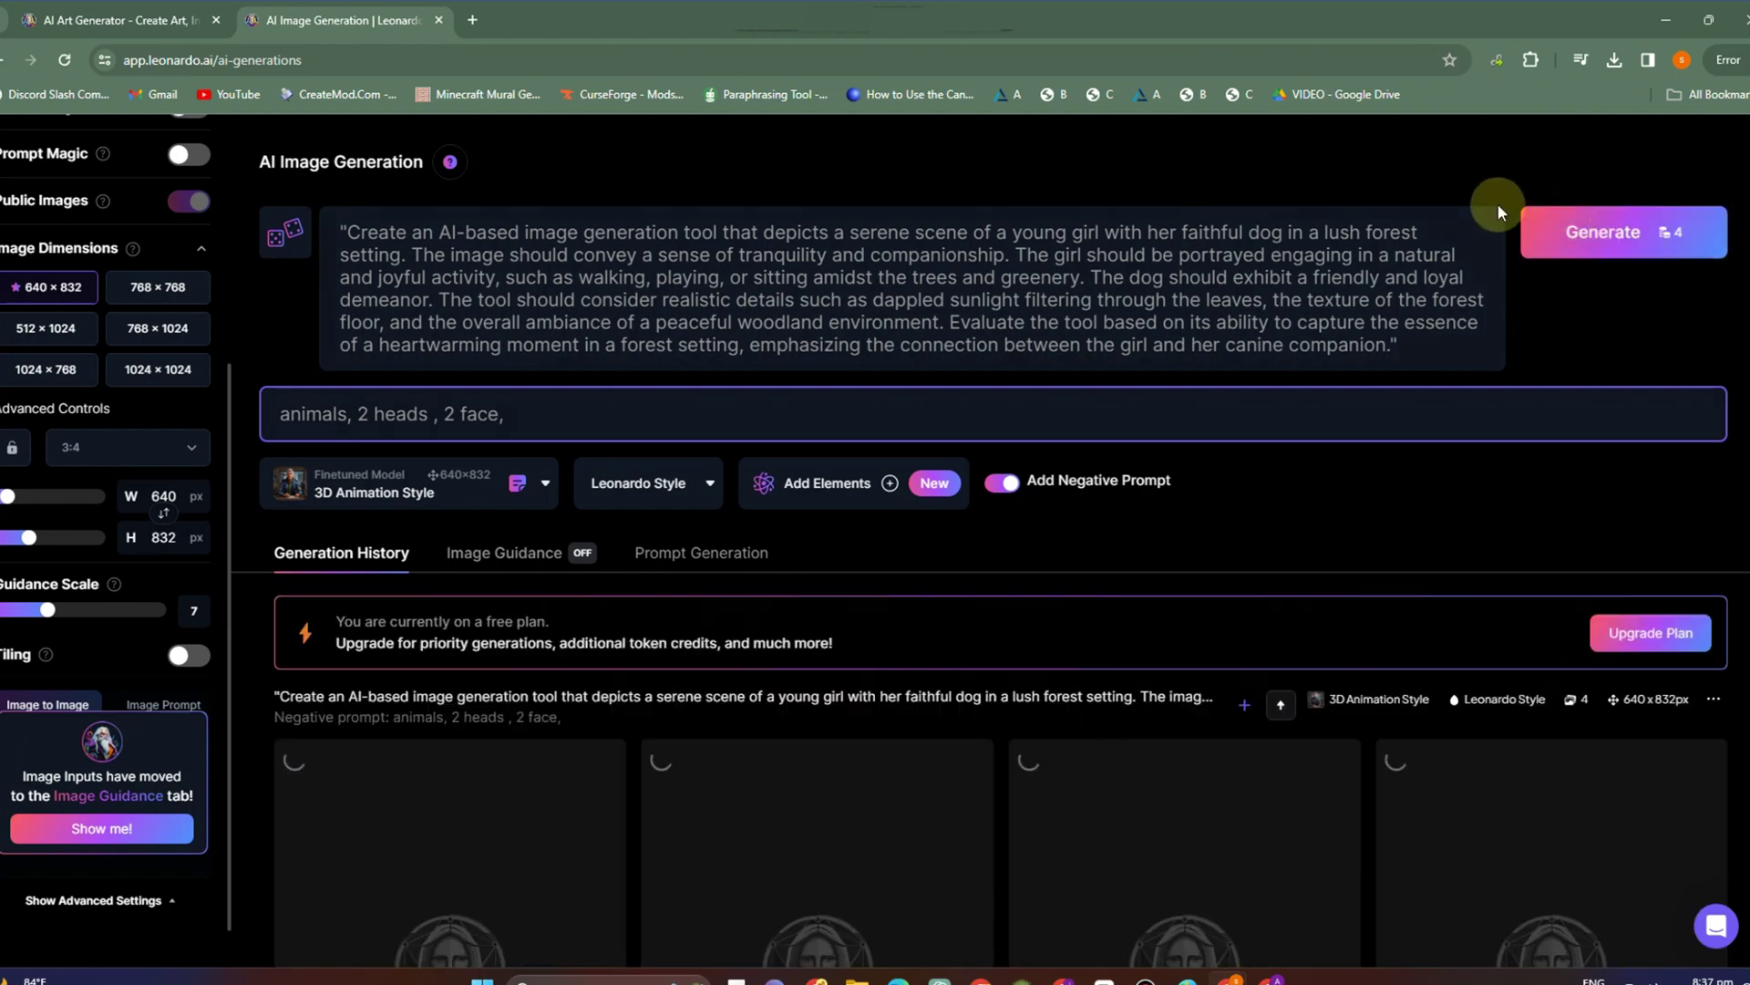
{"action": "scroll", "coordinate": [638, 465], "scroll_direction": "down", "scroll_amount": 3}
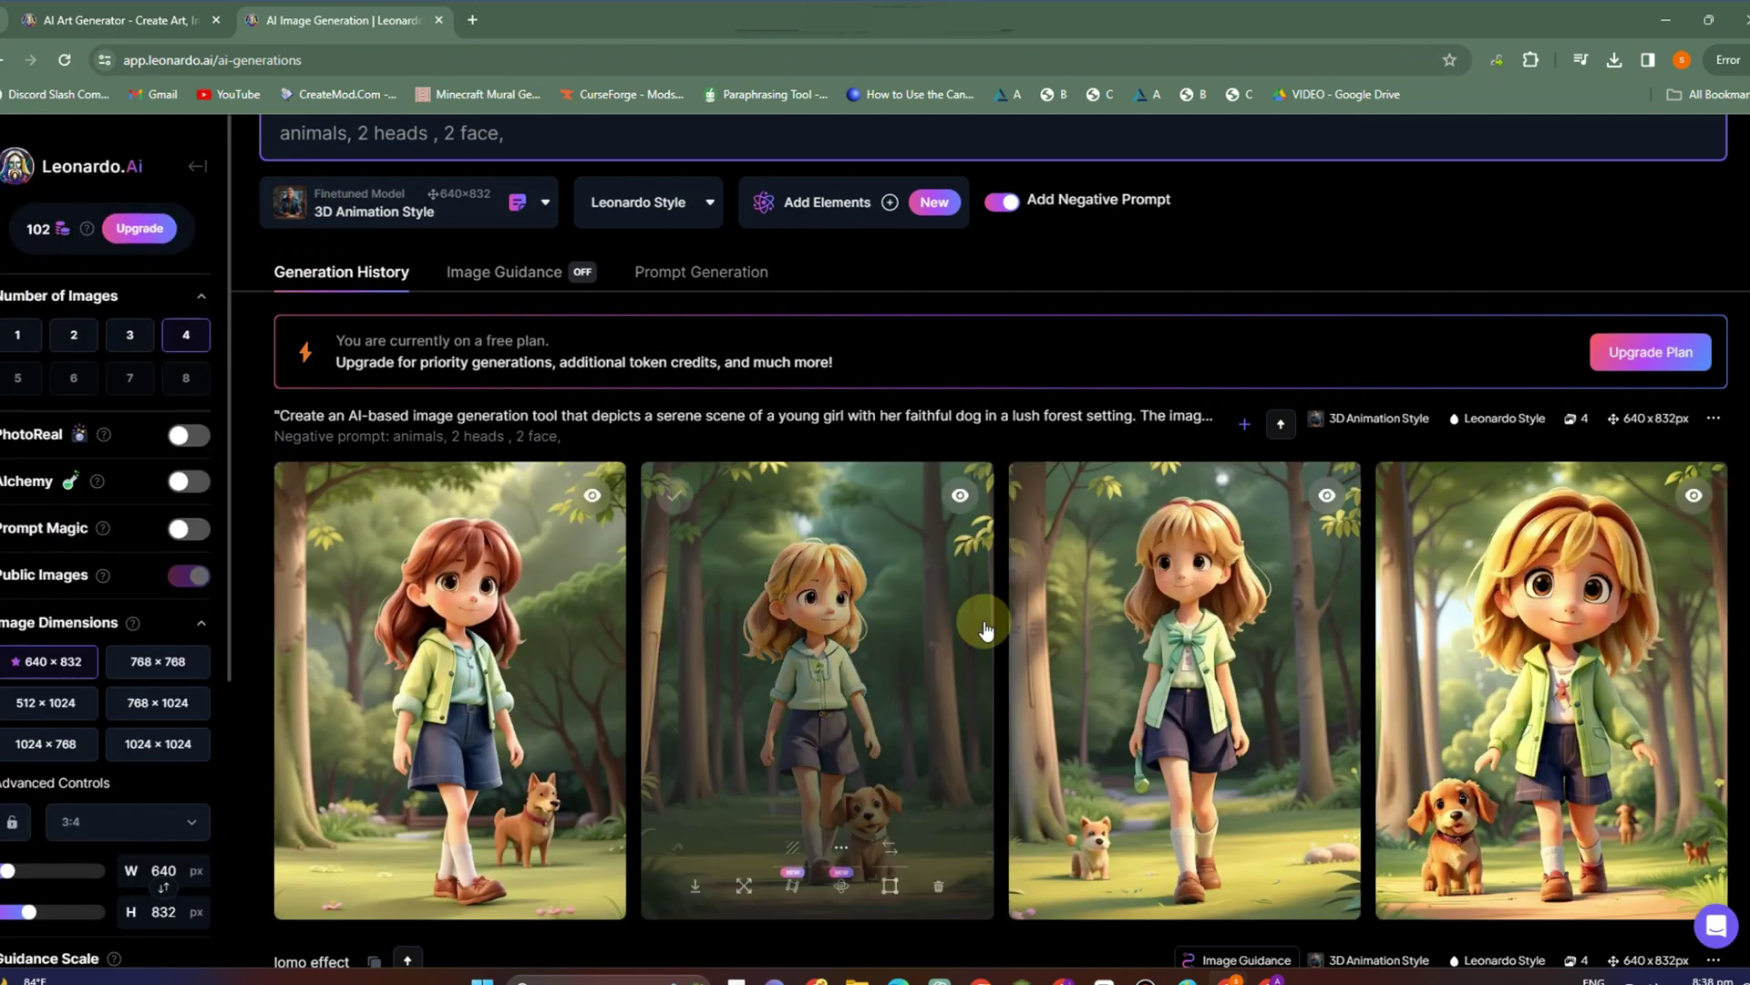
{"action": "left_click", "coordinate": [18, 335]}
{"action": "scroll", "coordinate": [996, 383], "scroll_direction": "down", "scroll_amount": 3}
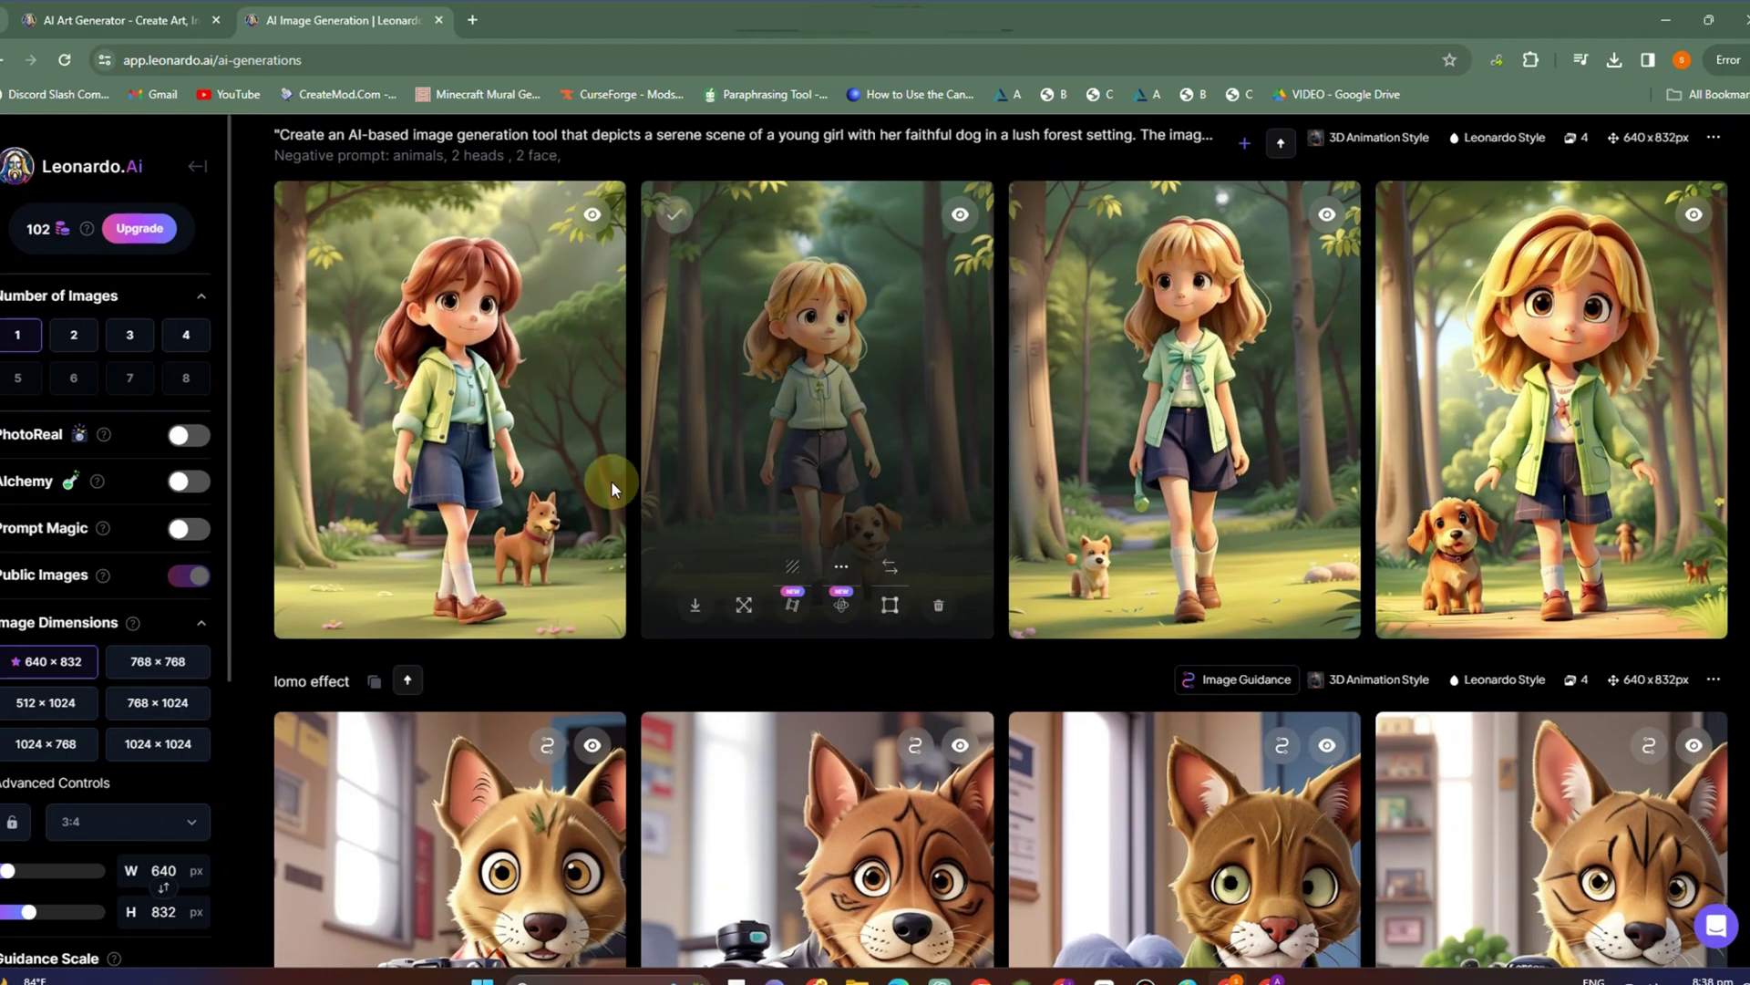
{"action": "scroll", "coordinate": [424, 510], "scroll_direction": "up", "scroll_amount": 4}
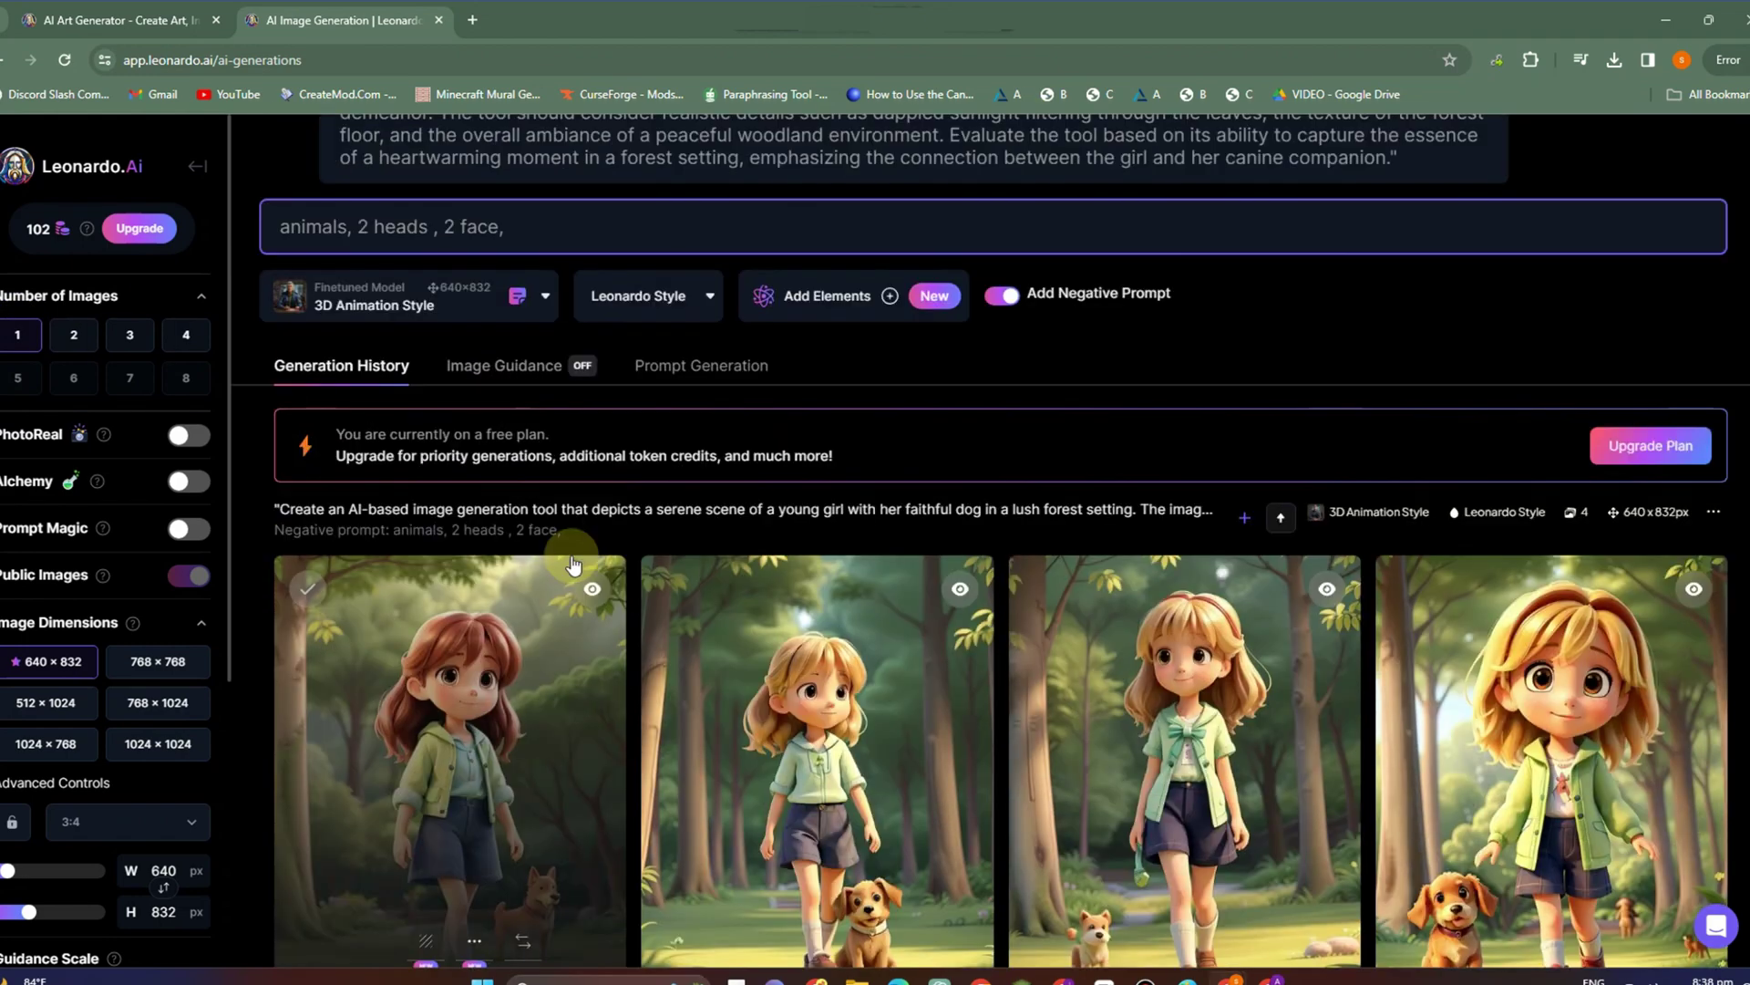
{"action": "scroll", "coordinate": [573, 565], "scroll_direction": "down", "scroll_amount": 1}
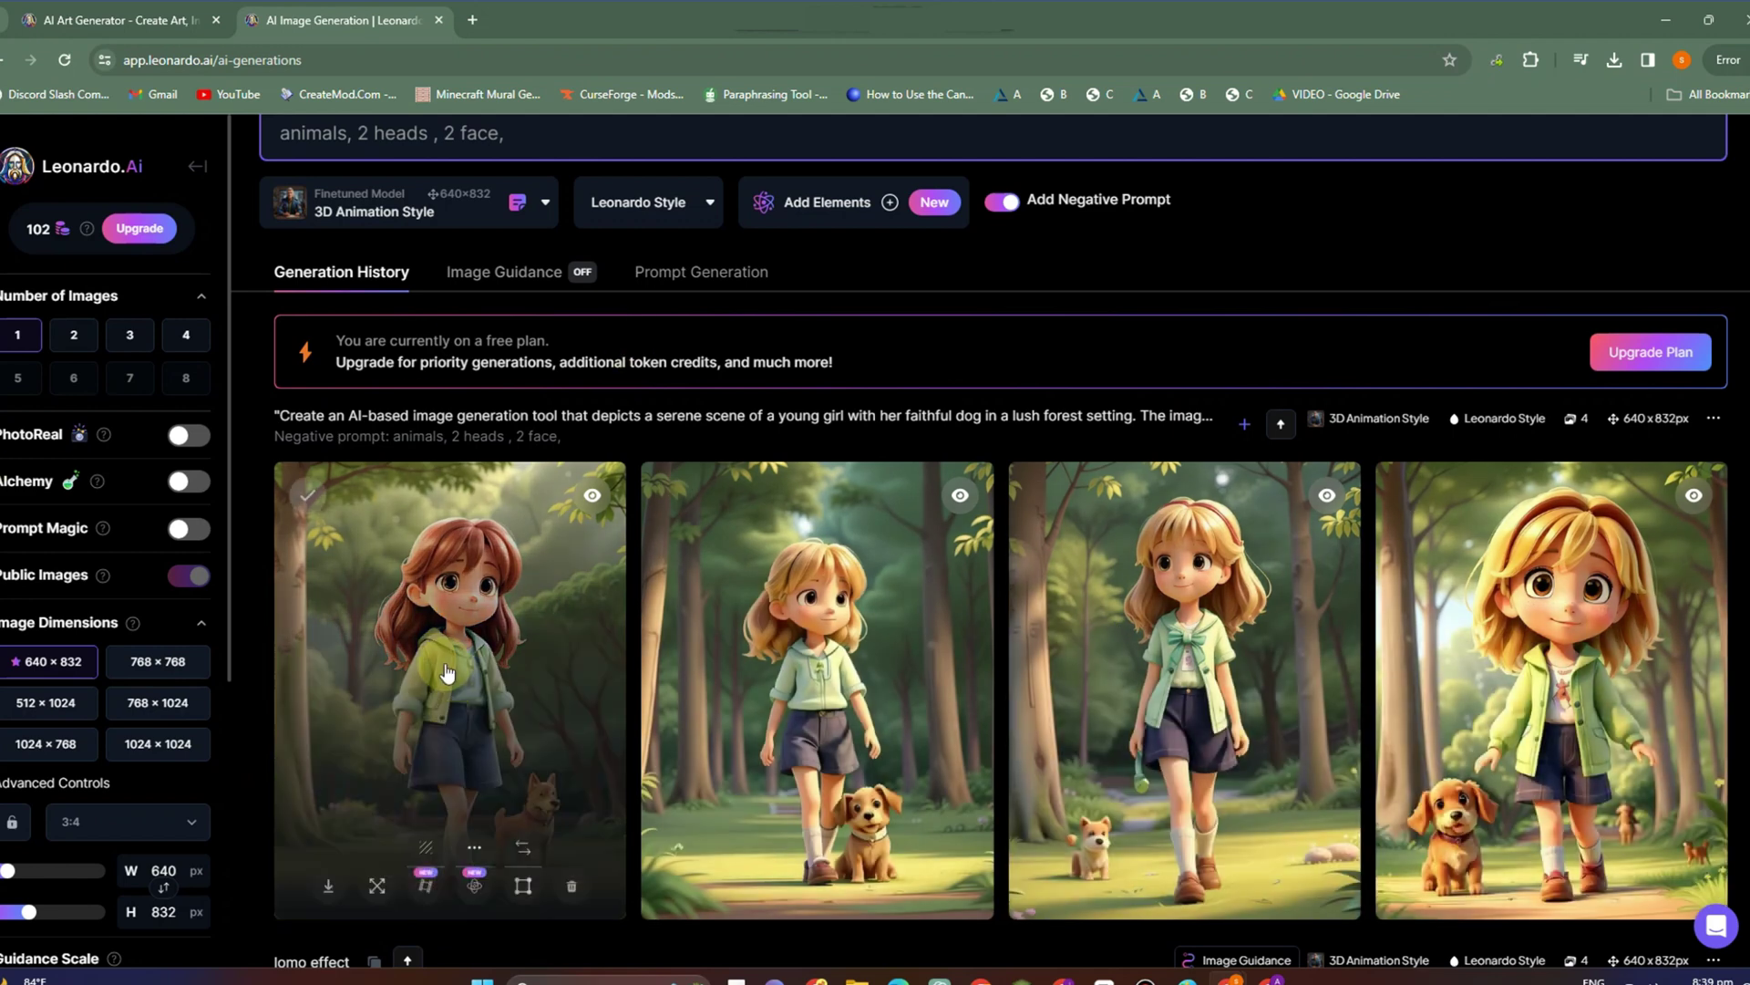
Download the red-haired girl and small brown dog image as a 319 KB JPG.
{"action": "left_click", "coordinate": [446, 673]}
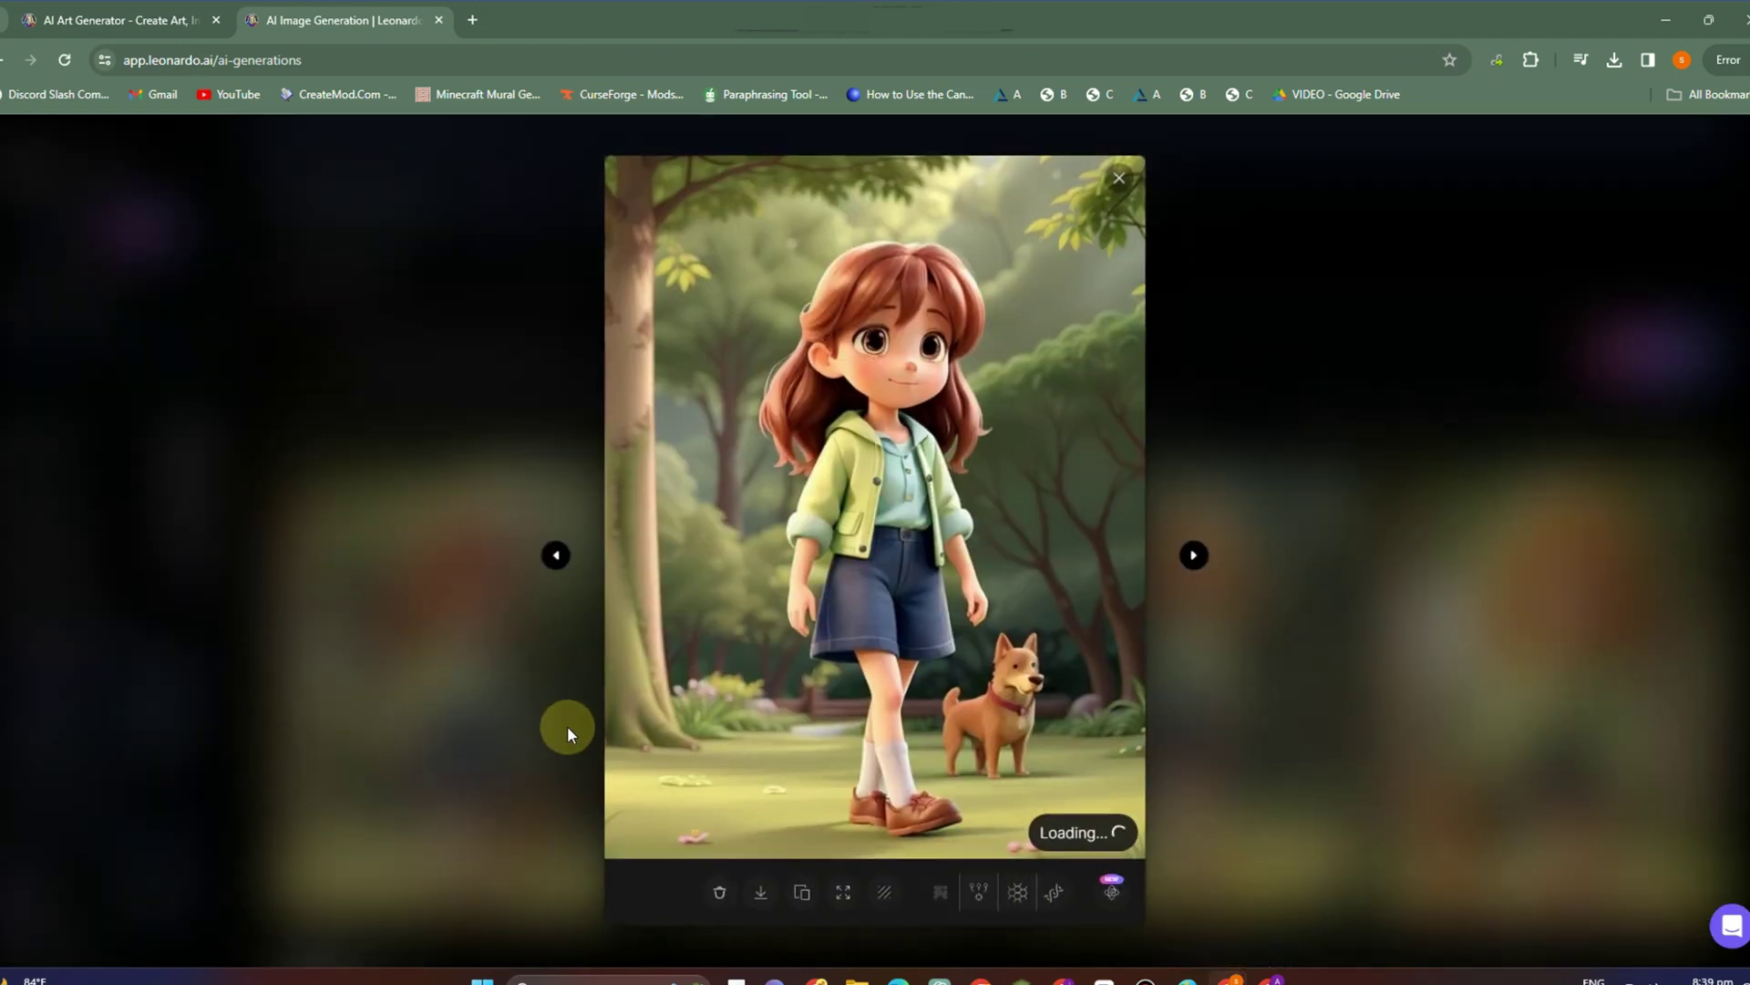
{"action": "left_click", "coordinate": [760, 896]}
{"action": "left_click", "coordinate": [1619, 62]}
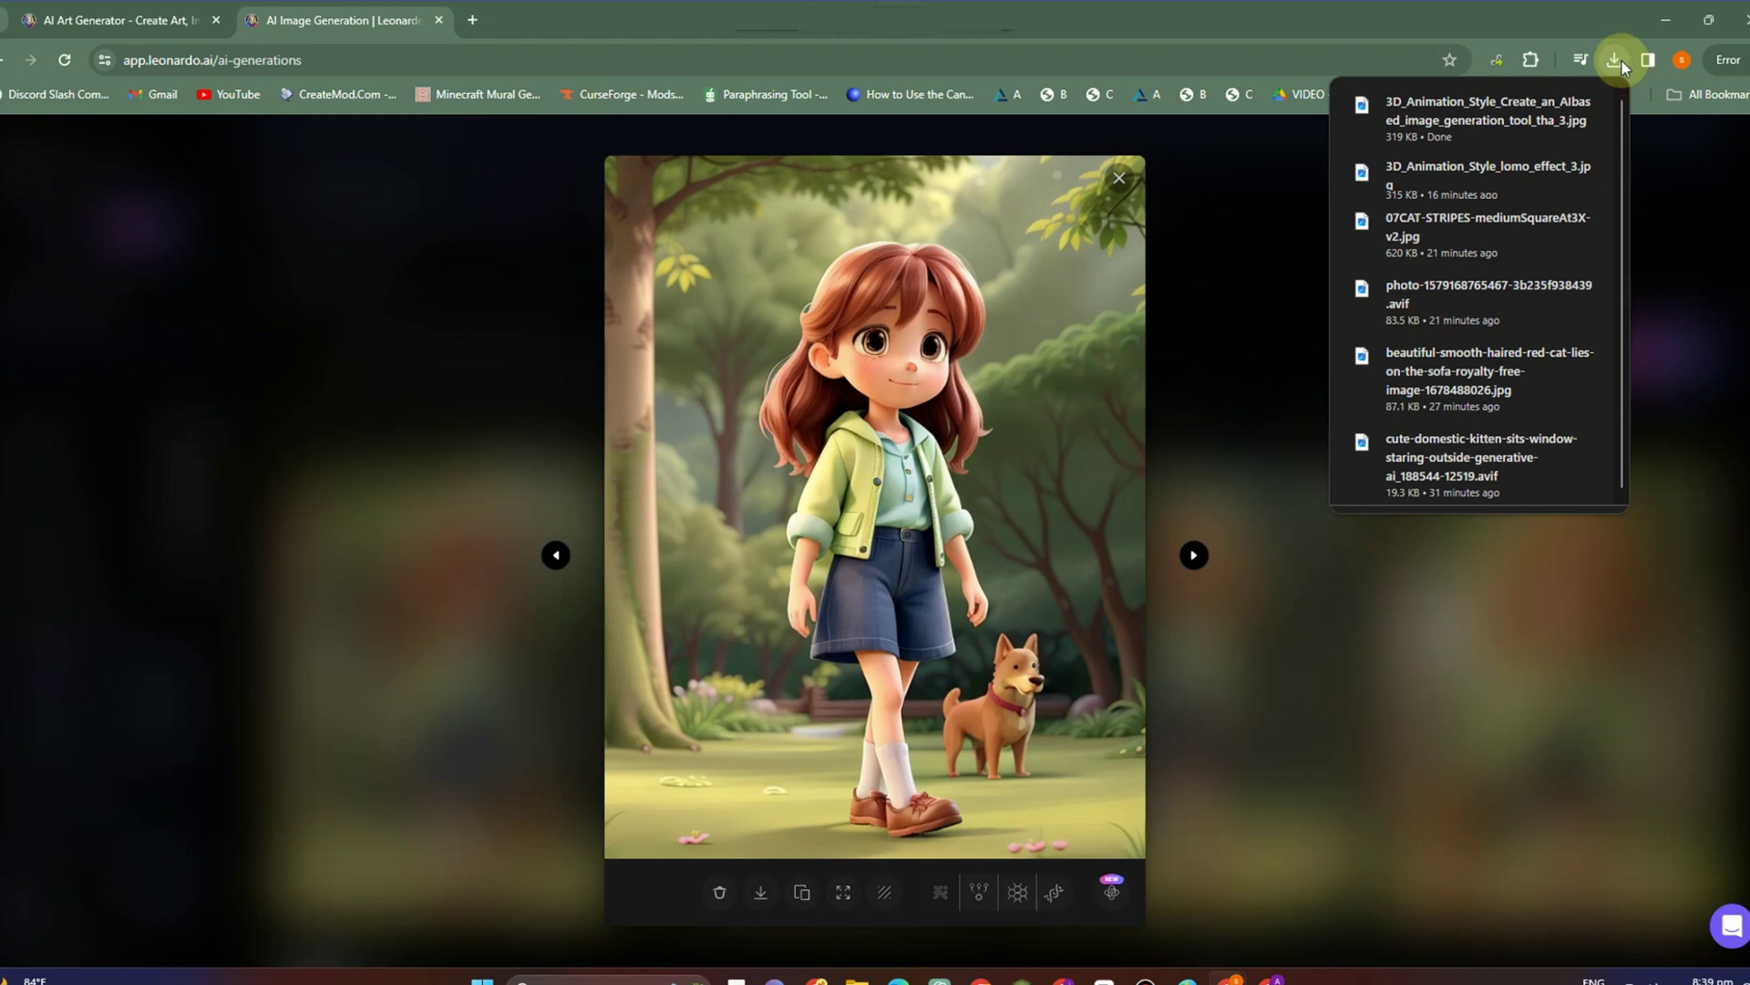
{"action": "left_click", "coordinate": [1667, 543]}
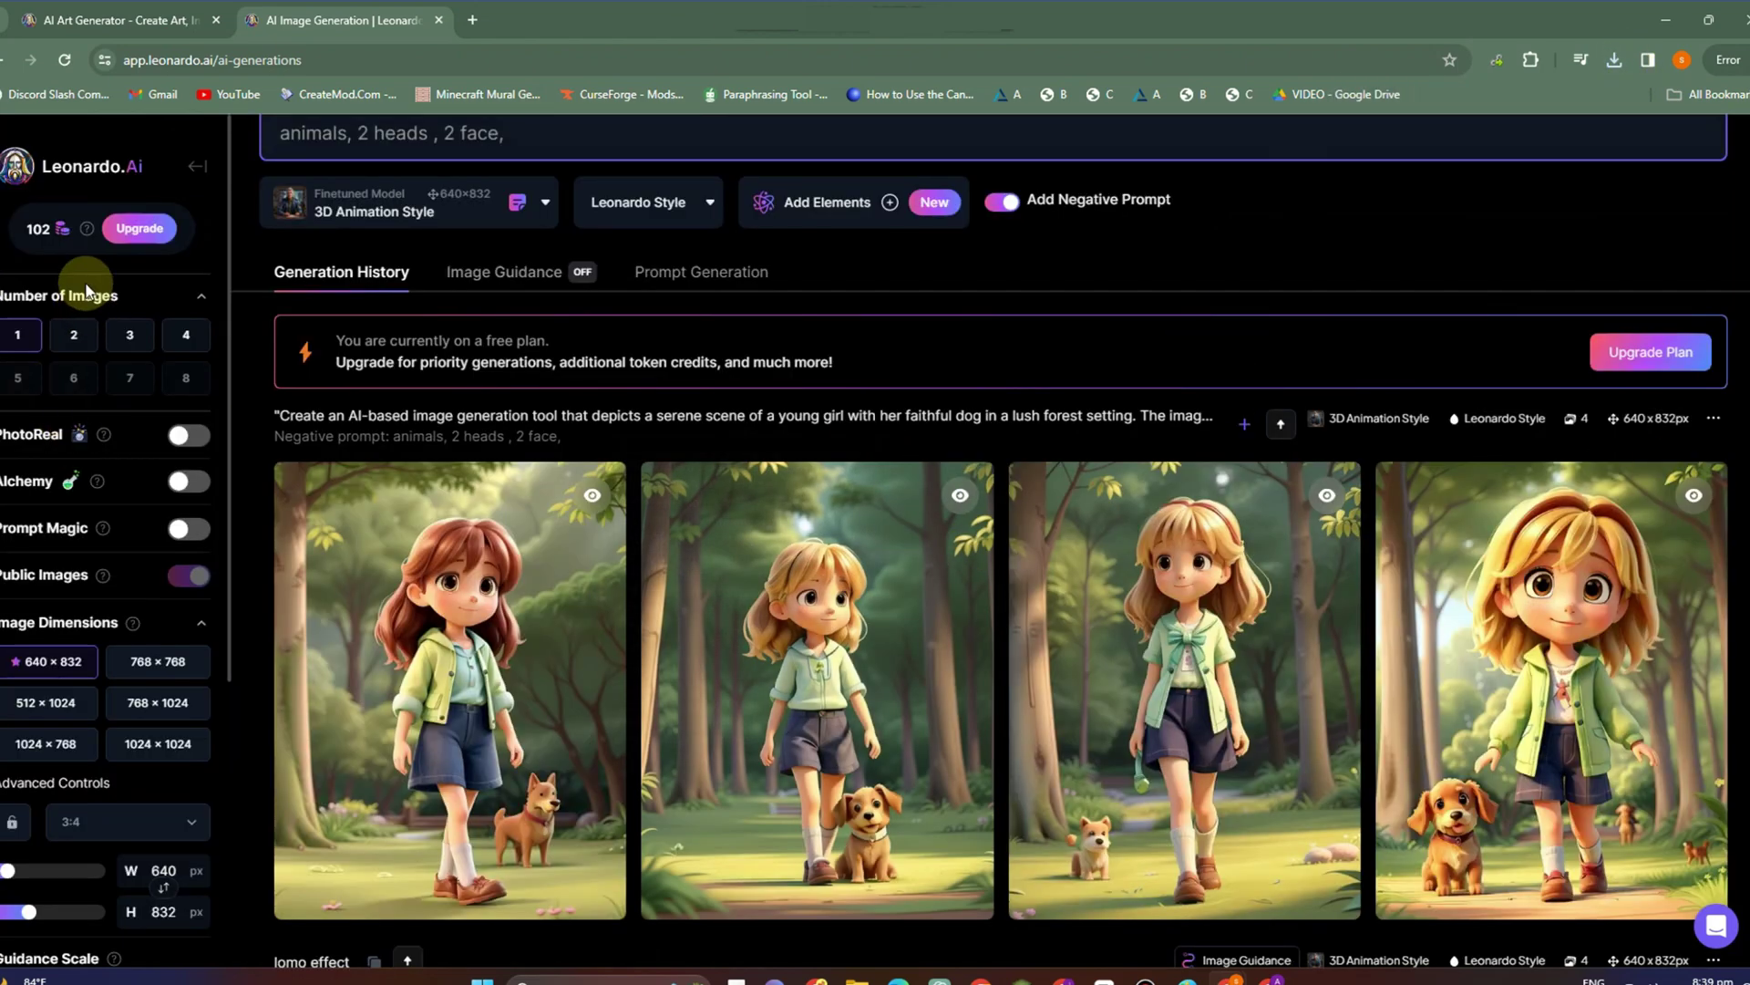
{"action": "scroll", "coordinate": [133, 604], "scroll_direction": "down", "scroll_amount": 6}
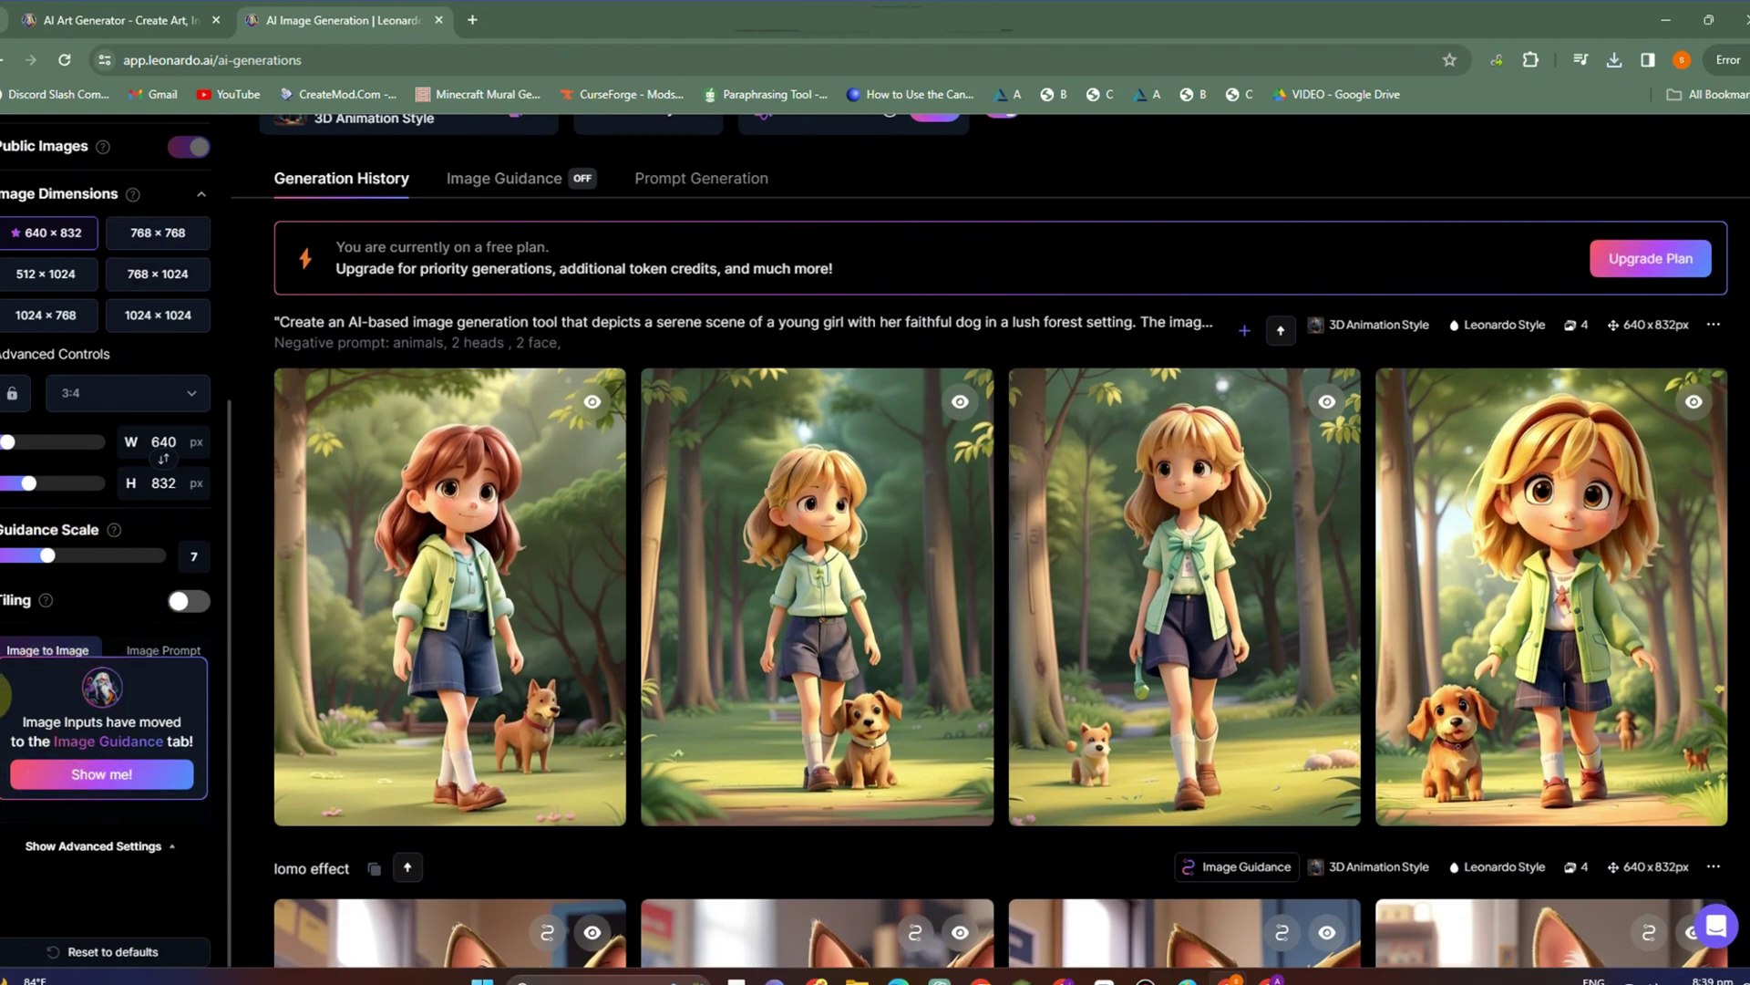
Turn on Image to Image guidance with the red-haired girl image at strength 0.35.
{"action": "left_click", "coordinate": [111, 777]}
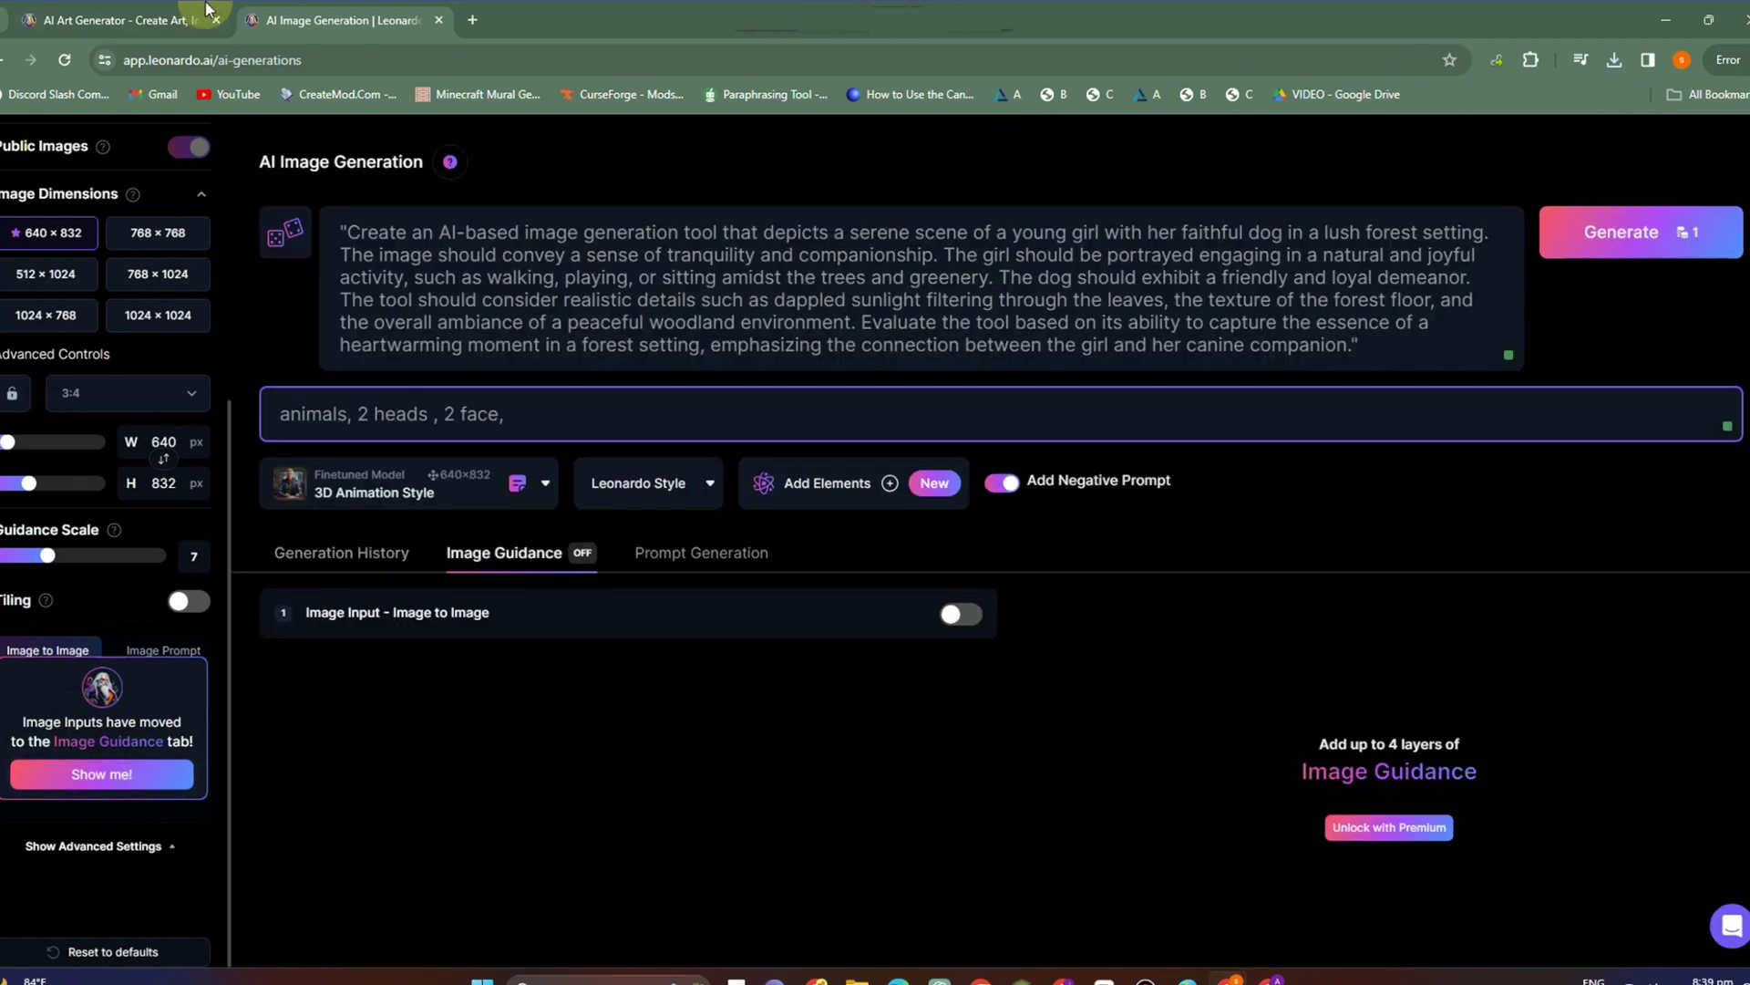
{"action": "left_click", "coordinate": [961, 614]}
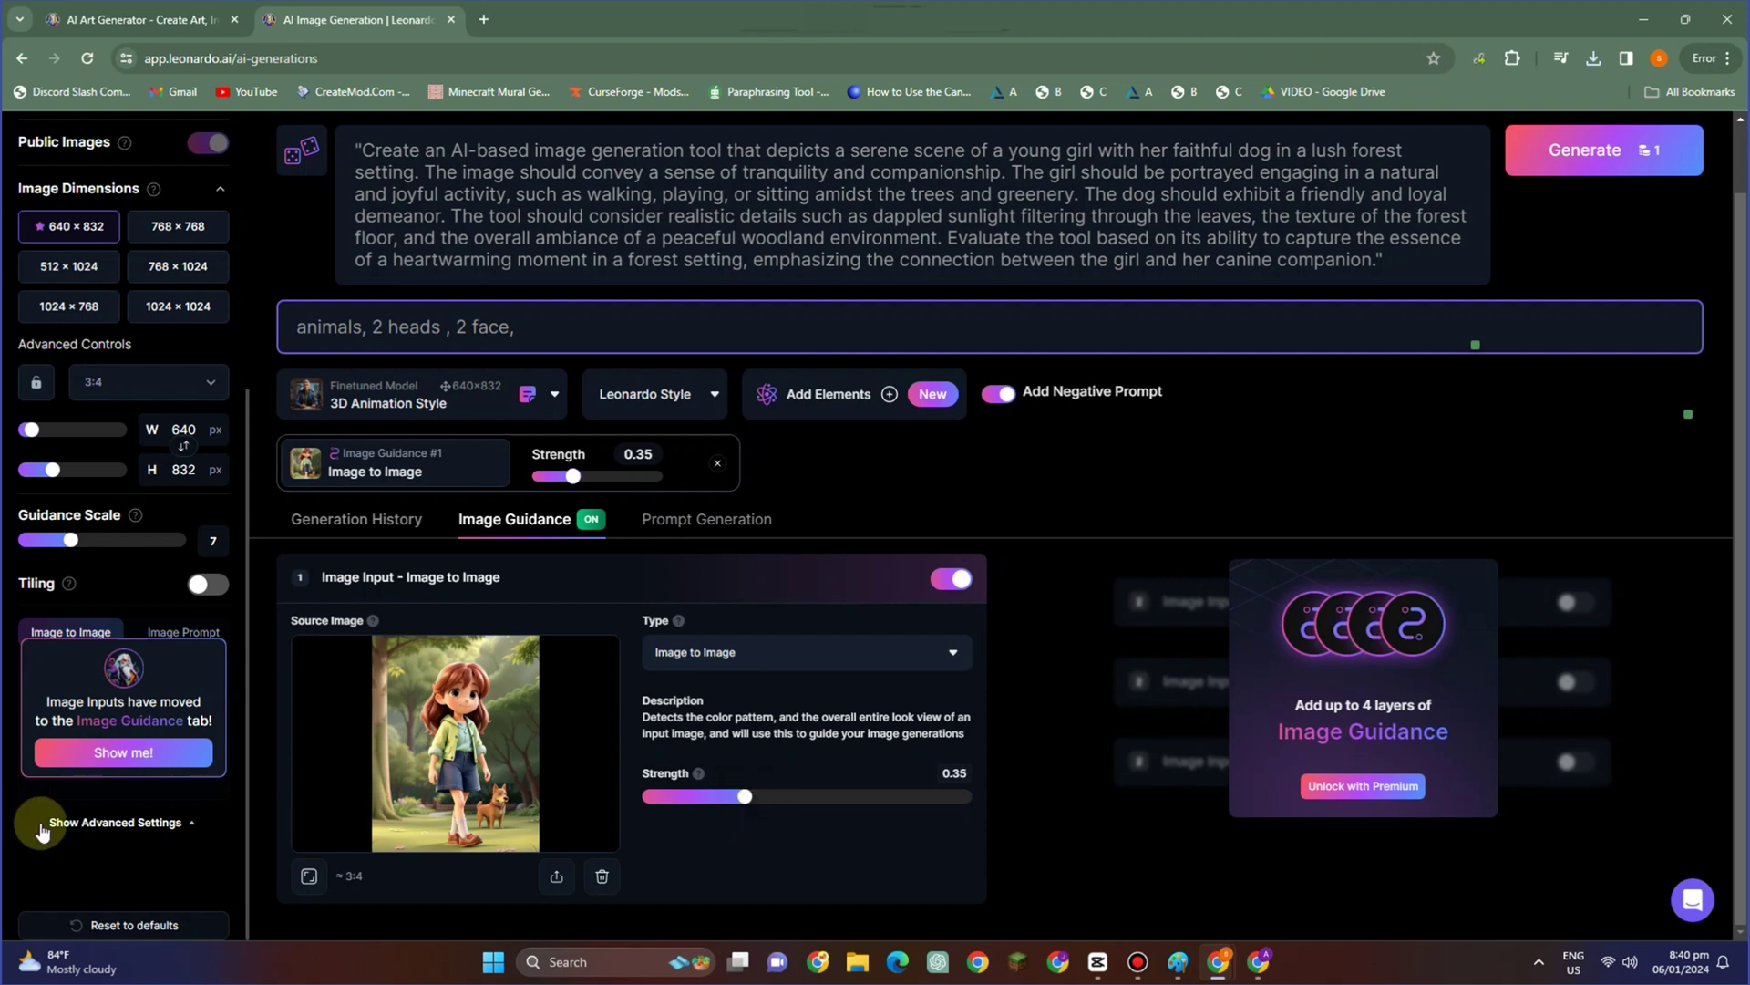
{"action": "scroll", "coordinate": [62, 597], "scroll_direction": "up", "scroll_amount": 3}
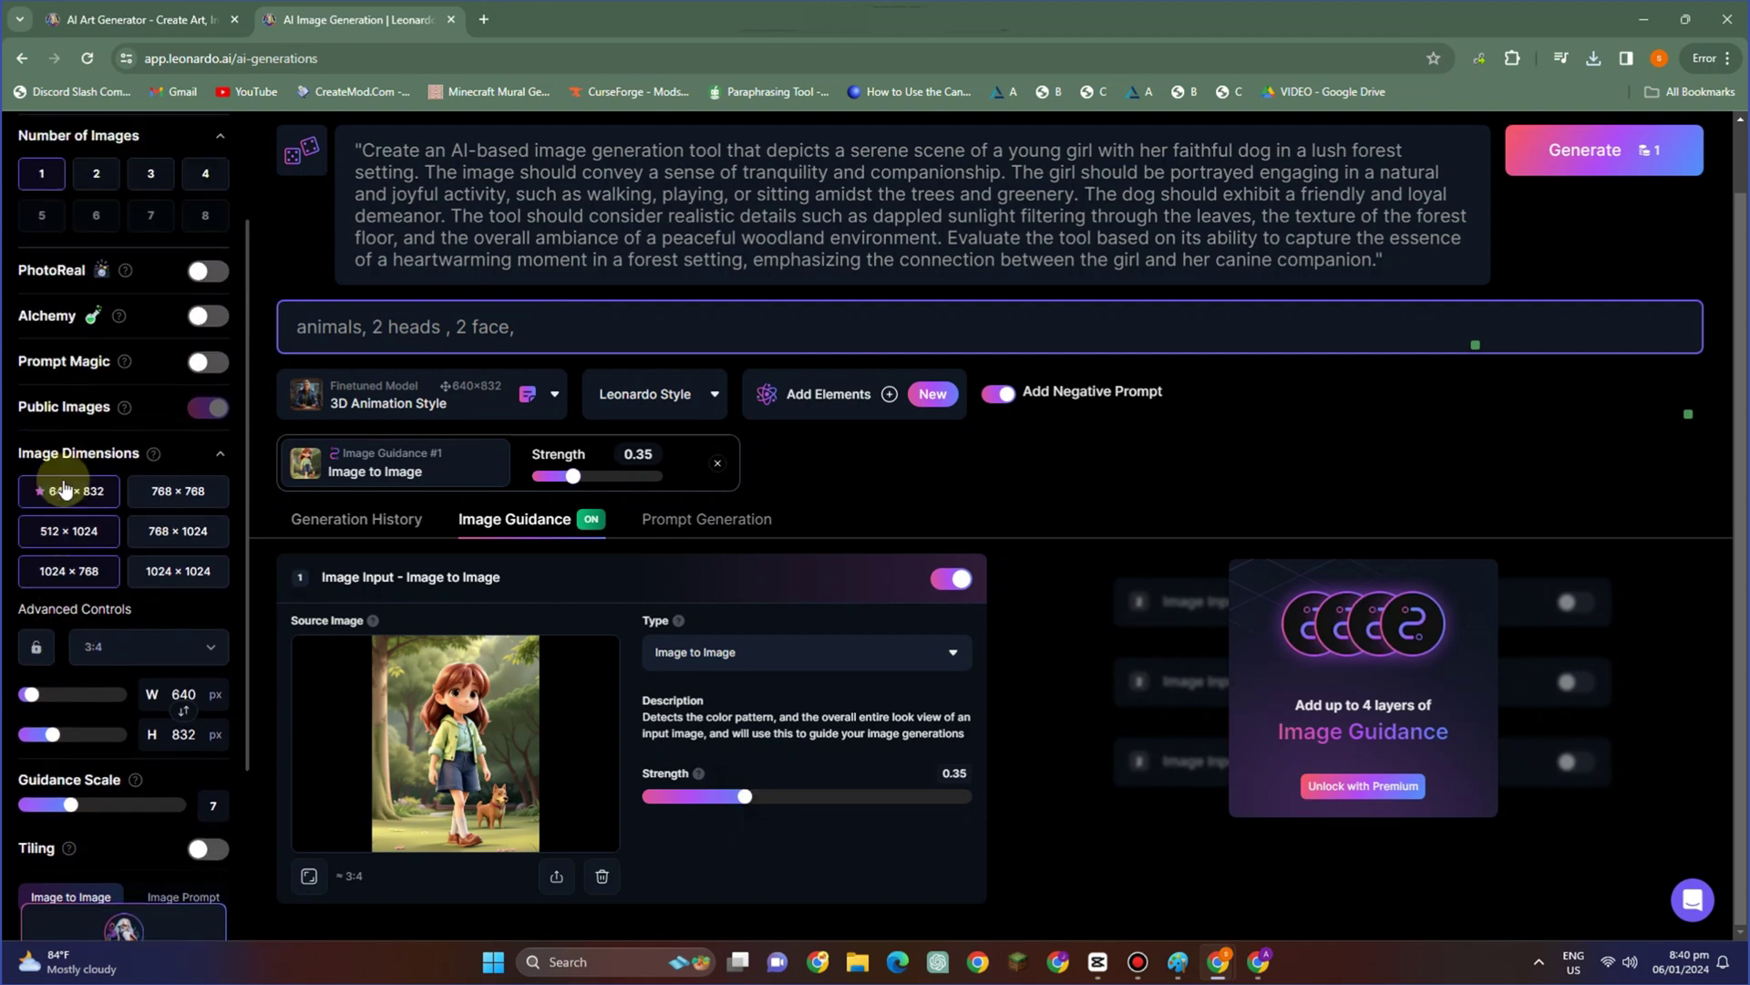
{"action": "scroll", "coordinate": [91, 784], "scroll_direction": "down", "scroll_amount": 3}
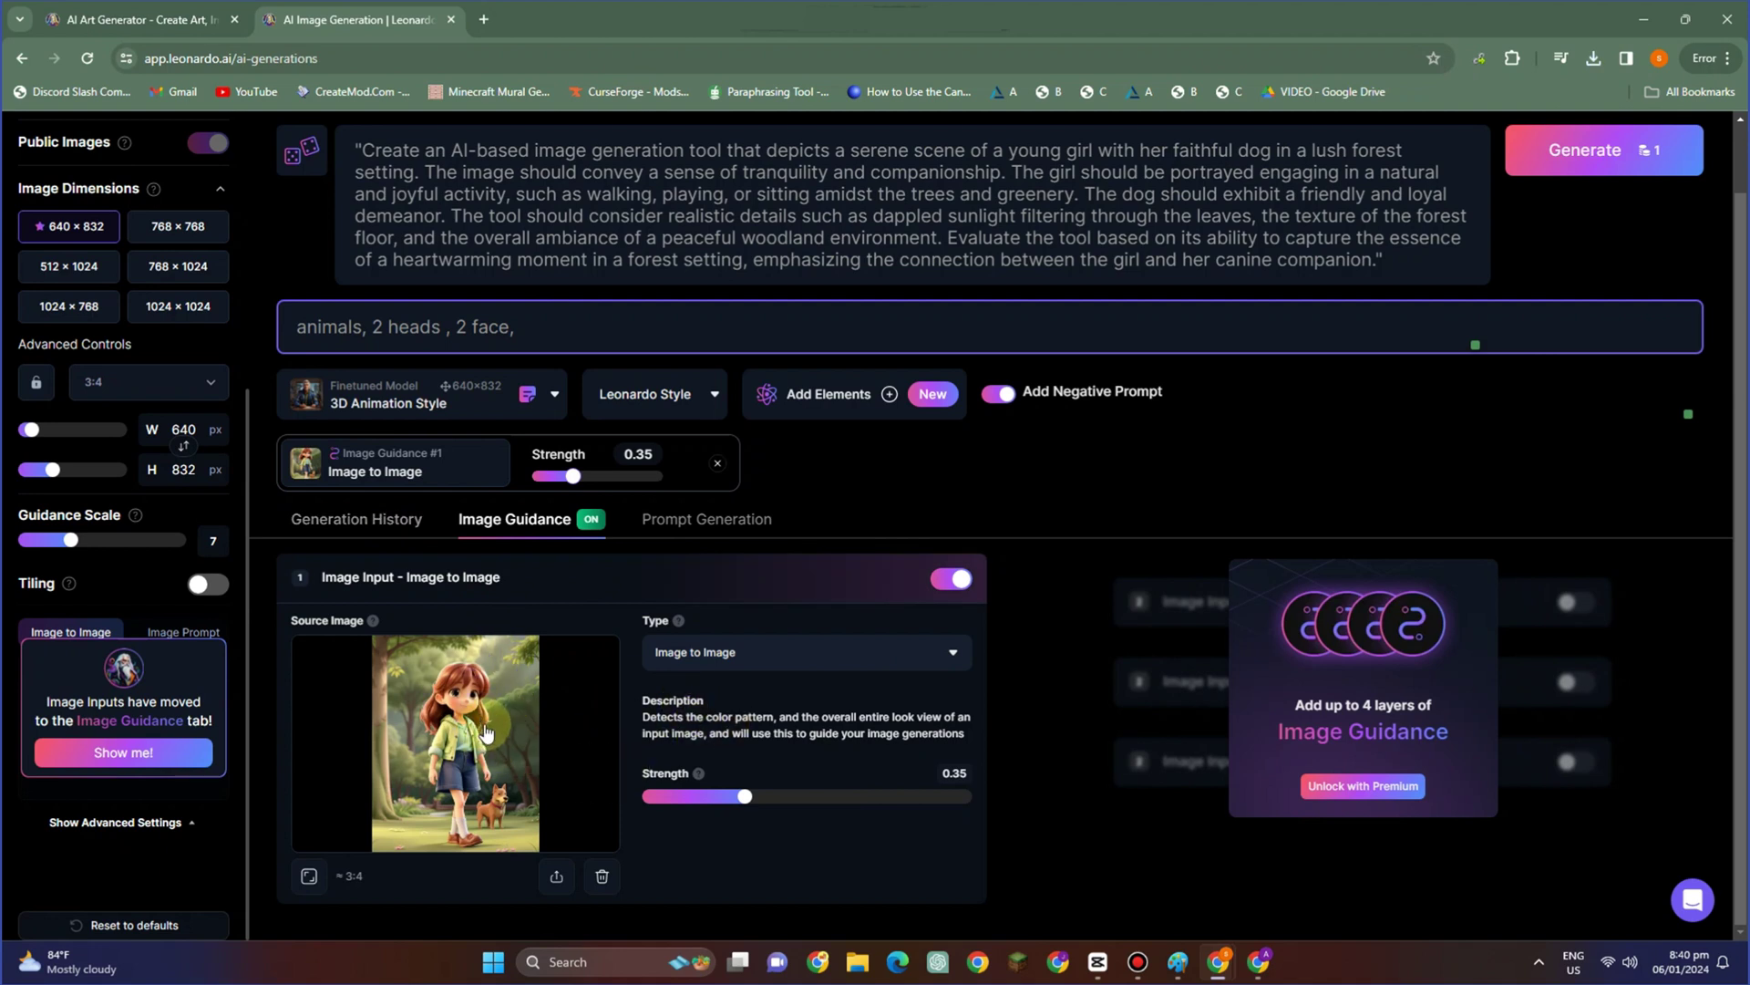
{"action": "scroll", "coordinate": [602, 734], "scroll_direction": "up", "scroll_amount": 1}
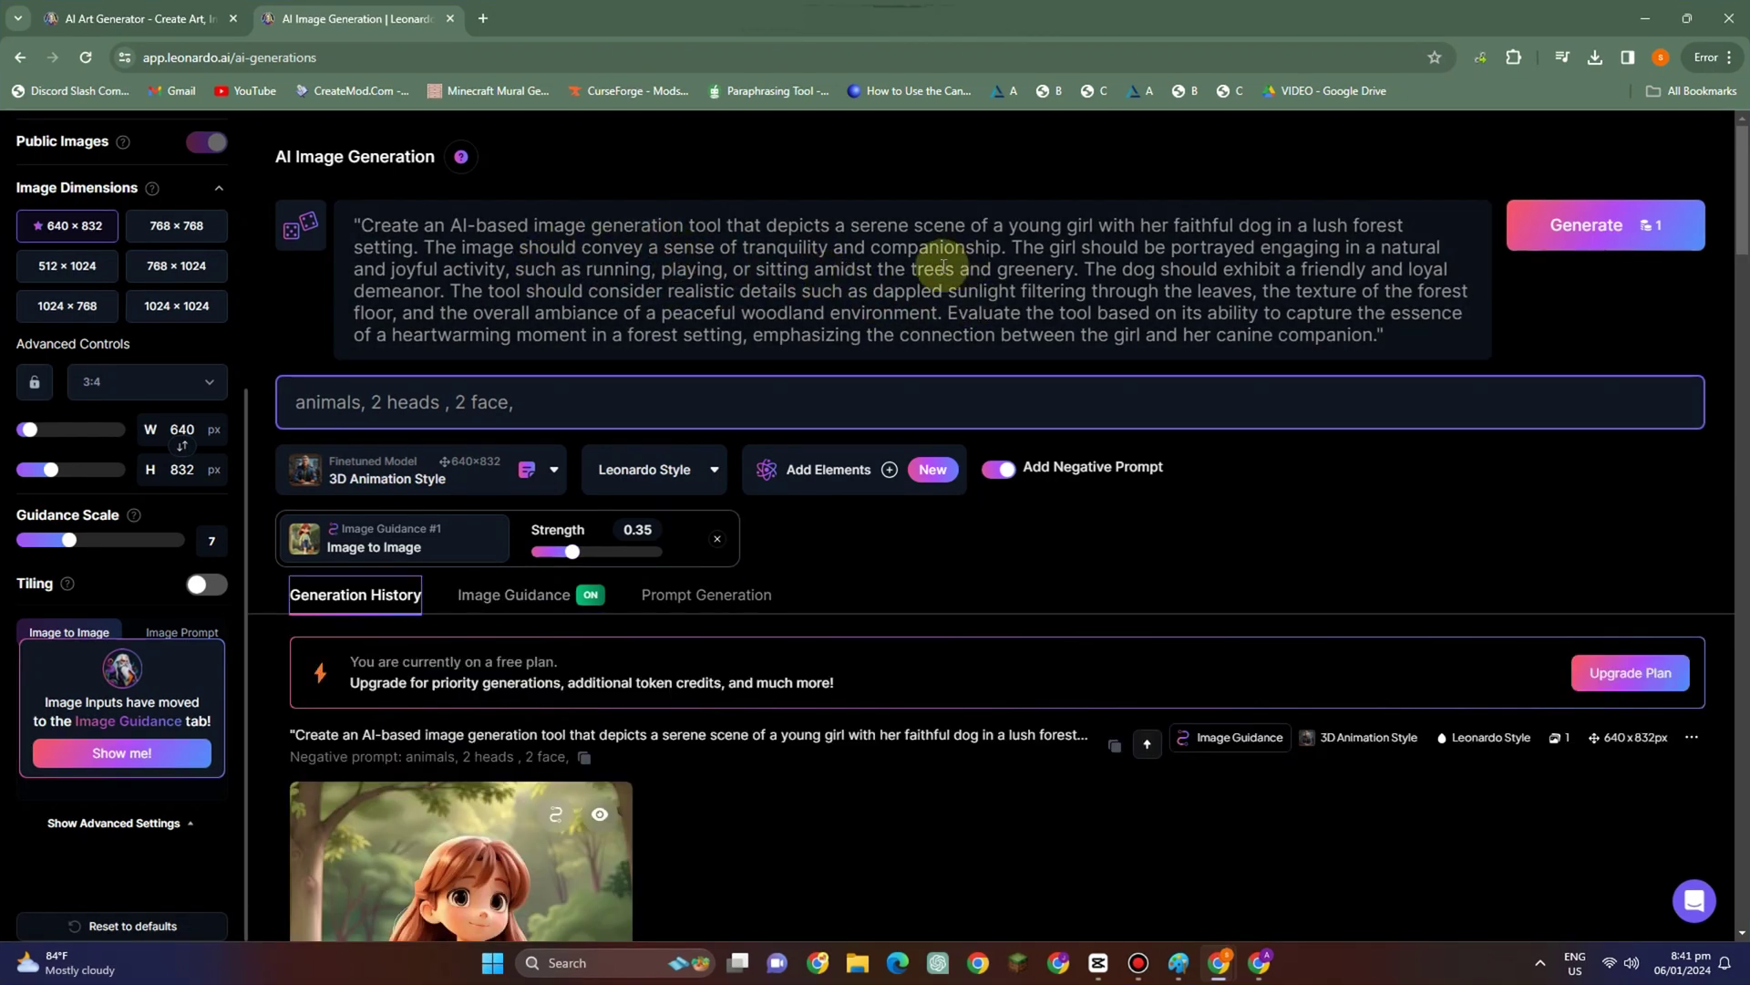
{"action": "left_click_drag", "start_coordinate": [913, 272], "coordinate": [1078, 263]}
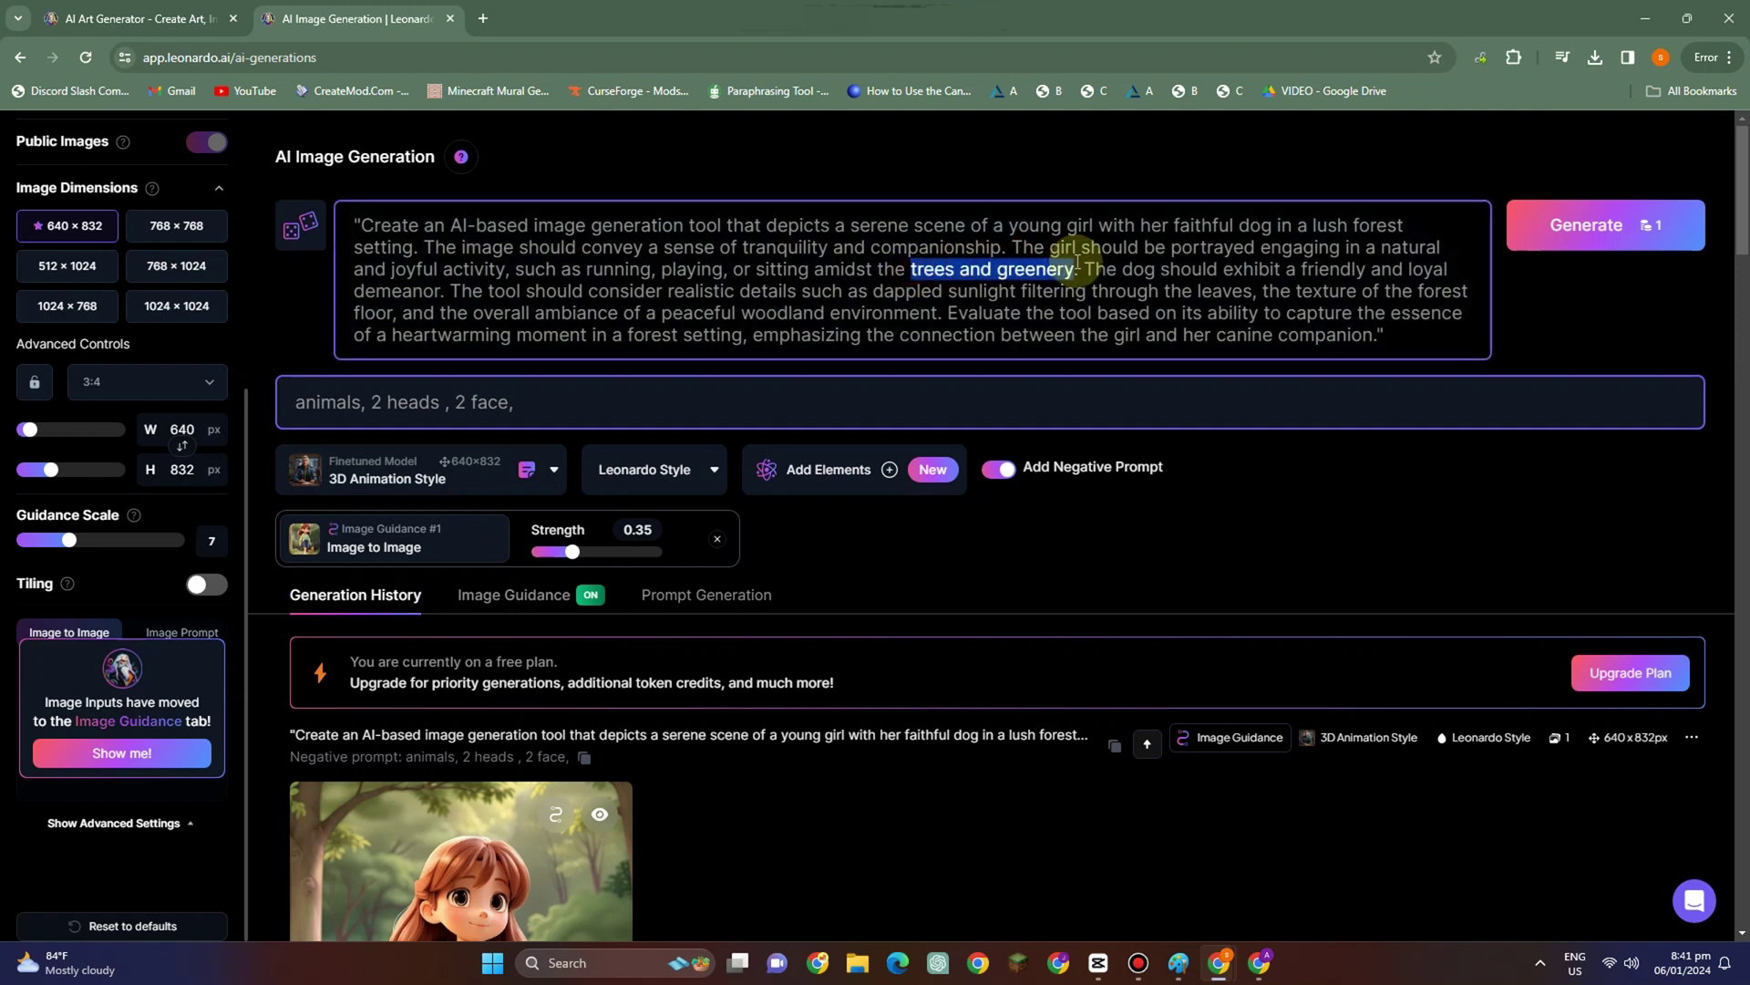
{"action": "type", "text": "mountai"}
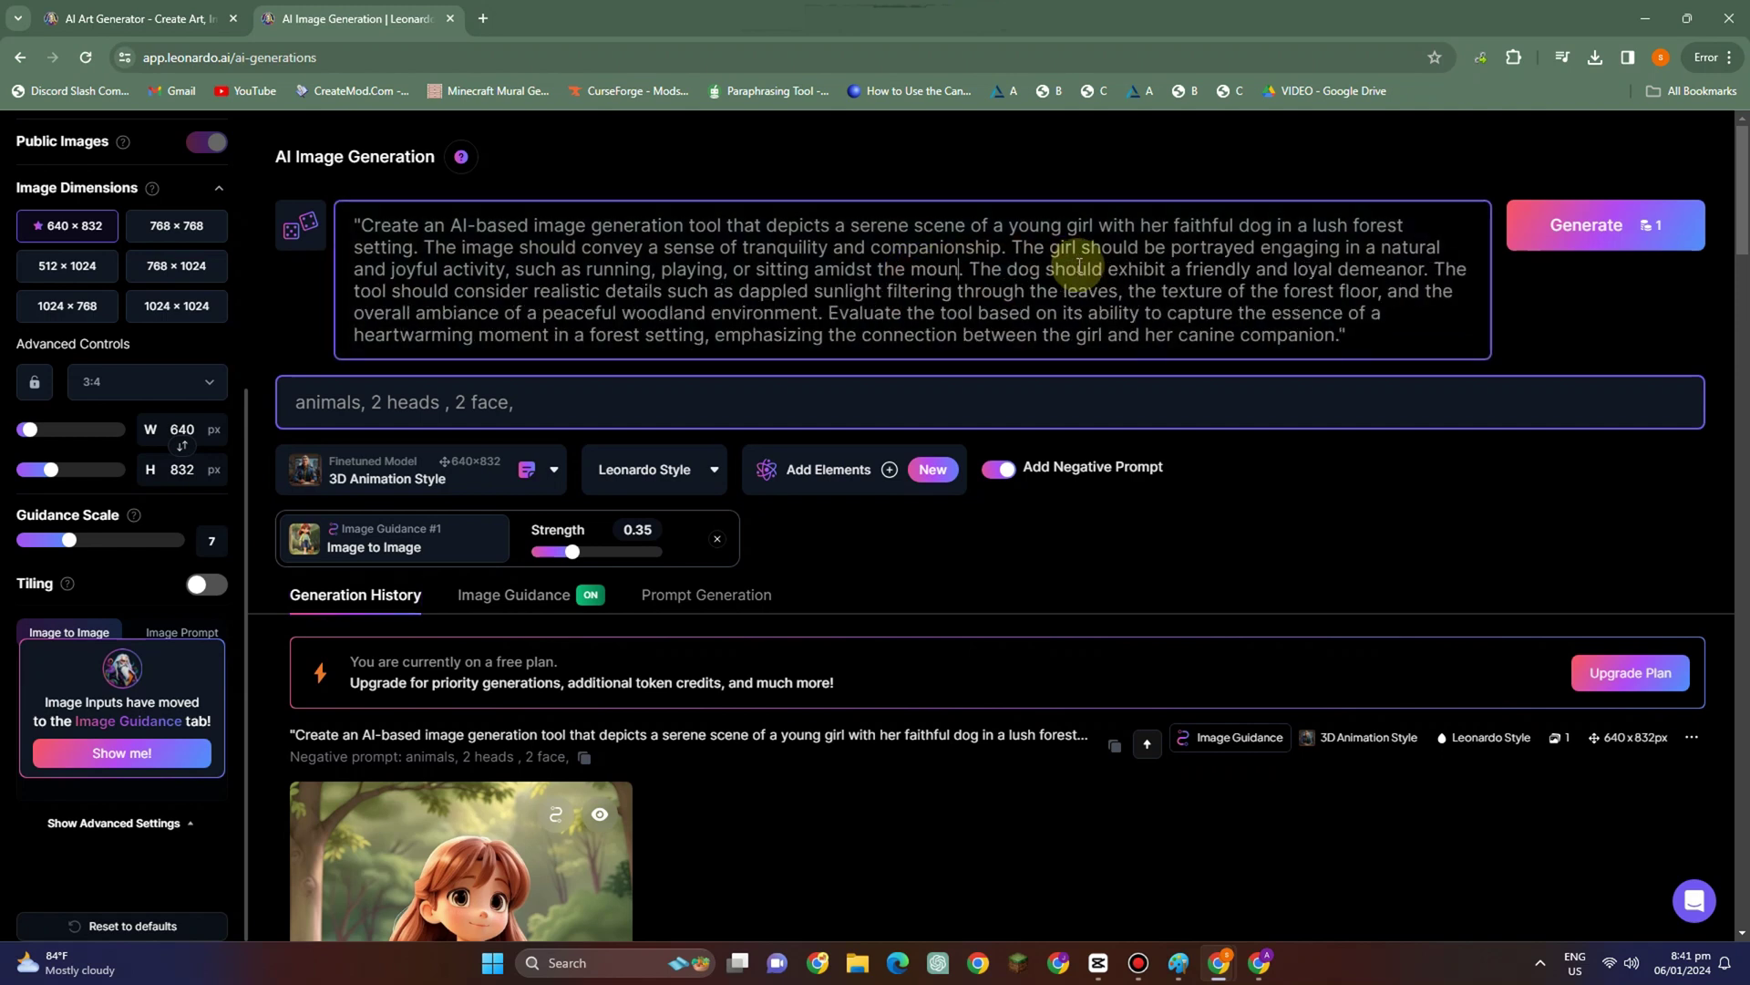
{"action": "type", "text": "ns and "}
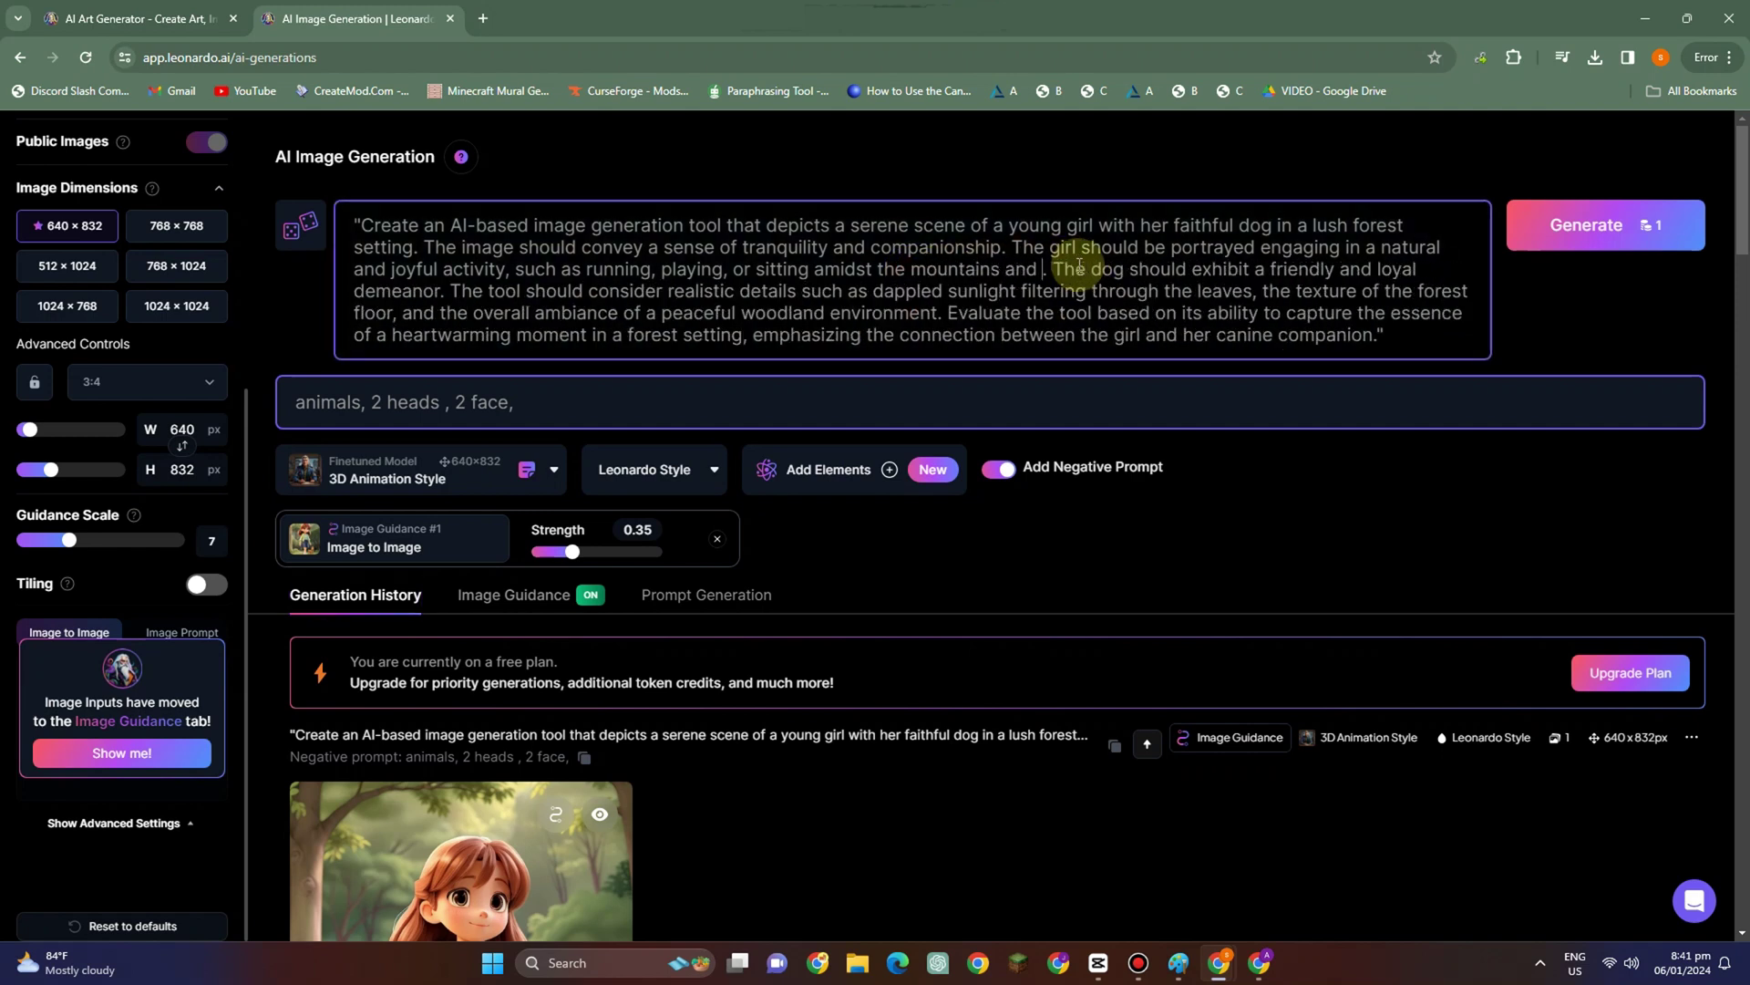
{"action": "type", "text": "river"}
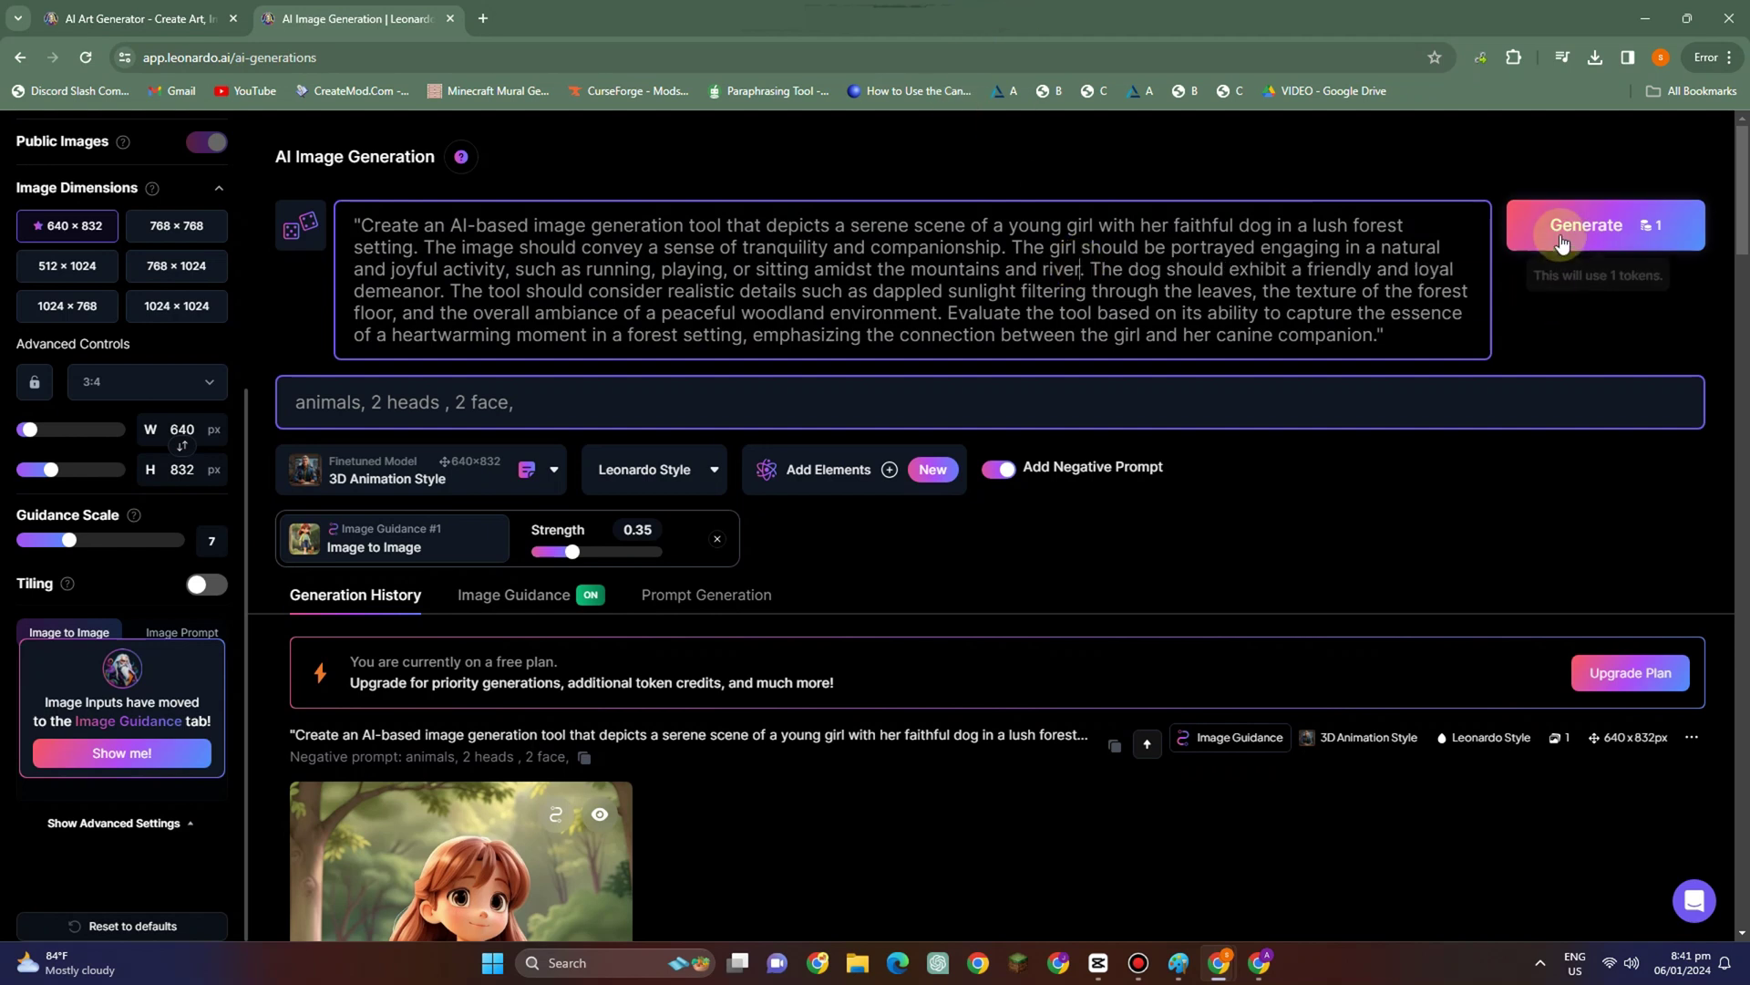
{"action": "left_click", "coordinate": [1581, 224]}
{"action": "scroll", "coordinate": [969, 281], "scroll_direction": "down", "scroll_amount": 3}
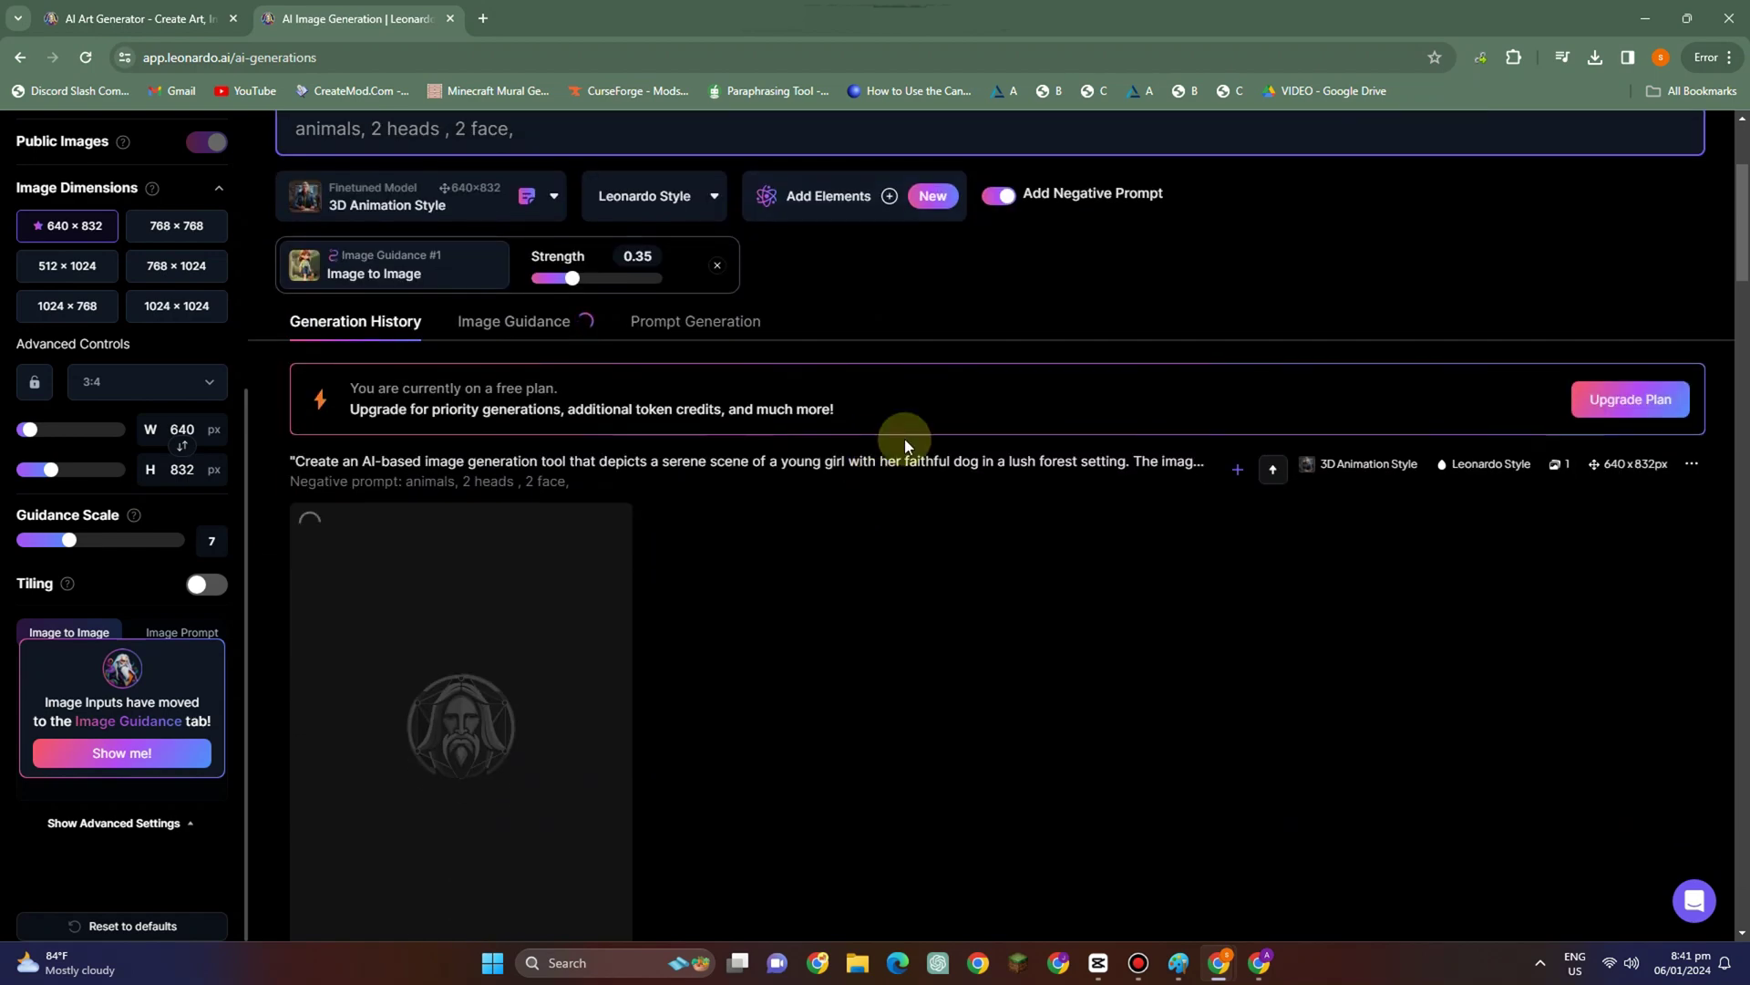
{"action": "scroll", "coordinate": [635, 697], "scroll_direction": "down", "scroll_amount": 10}
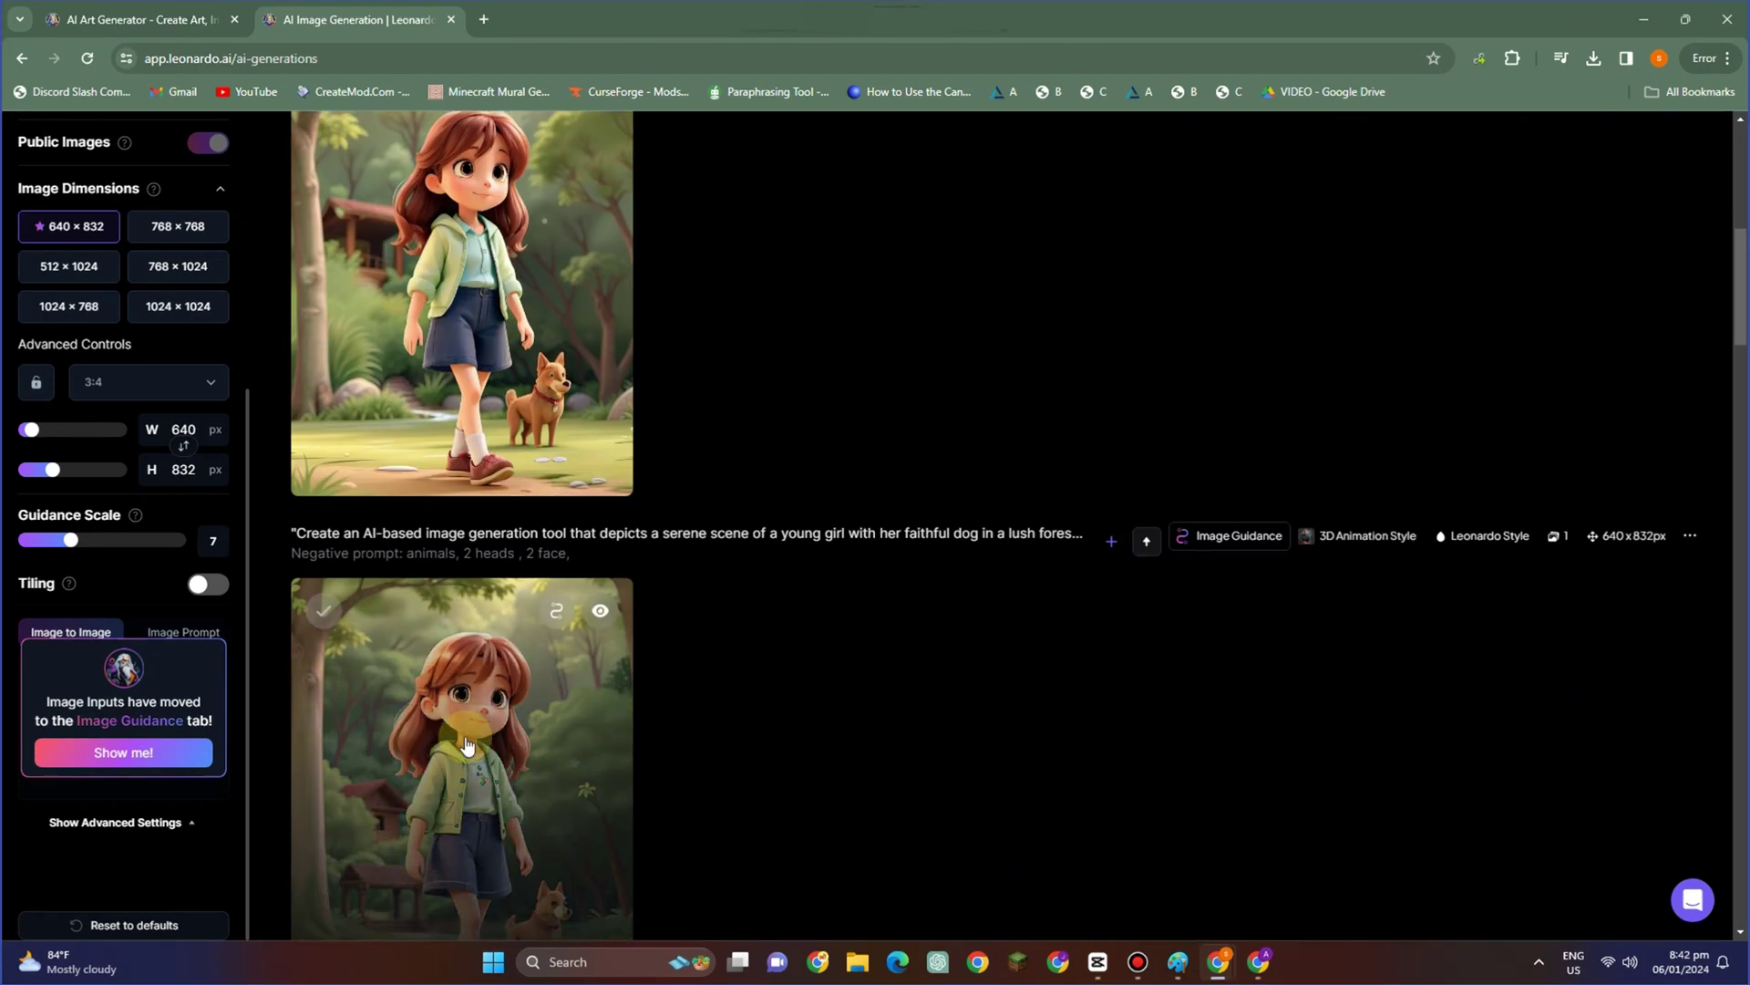
{"action": "scroll", "coordinate": [772, 461], "scroll_direction": "up", "scroll_amount": 5}
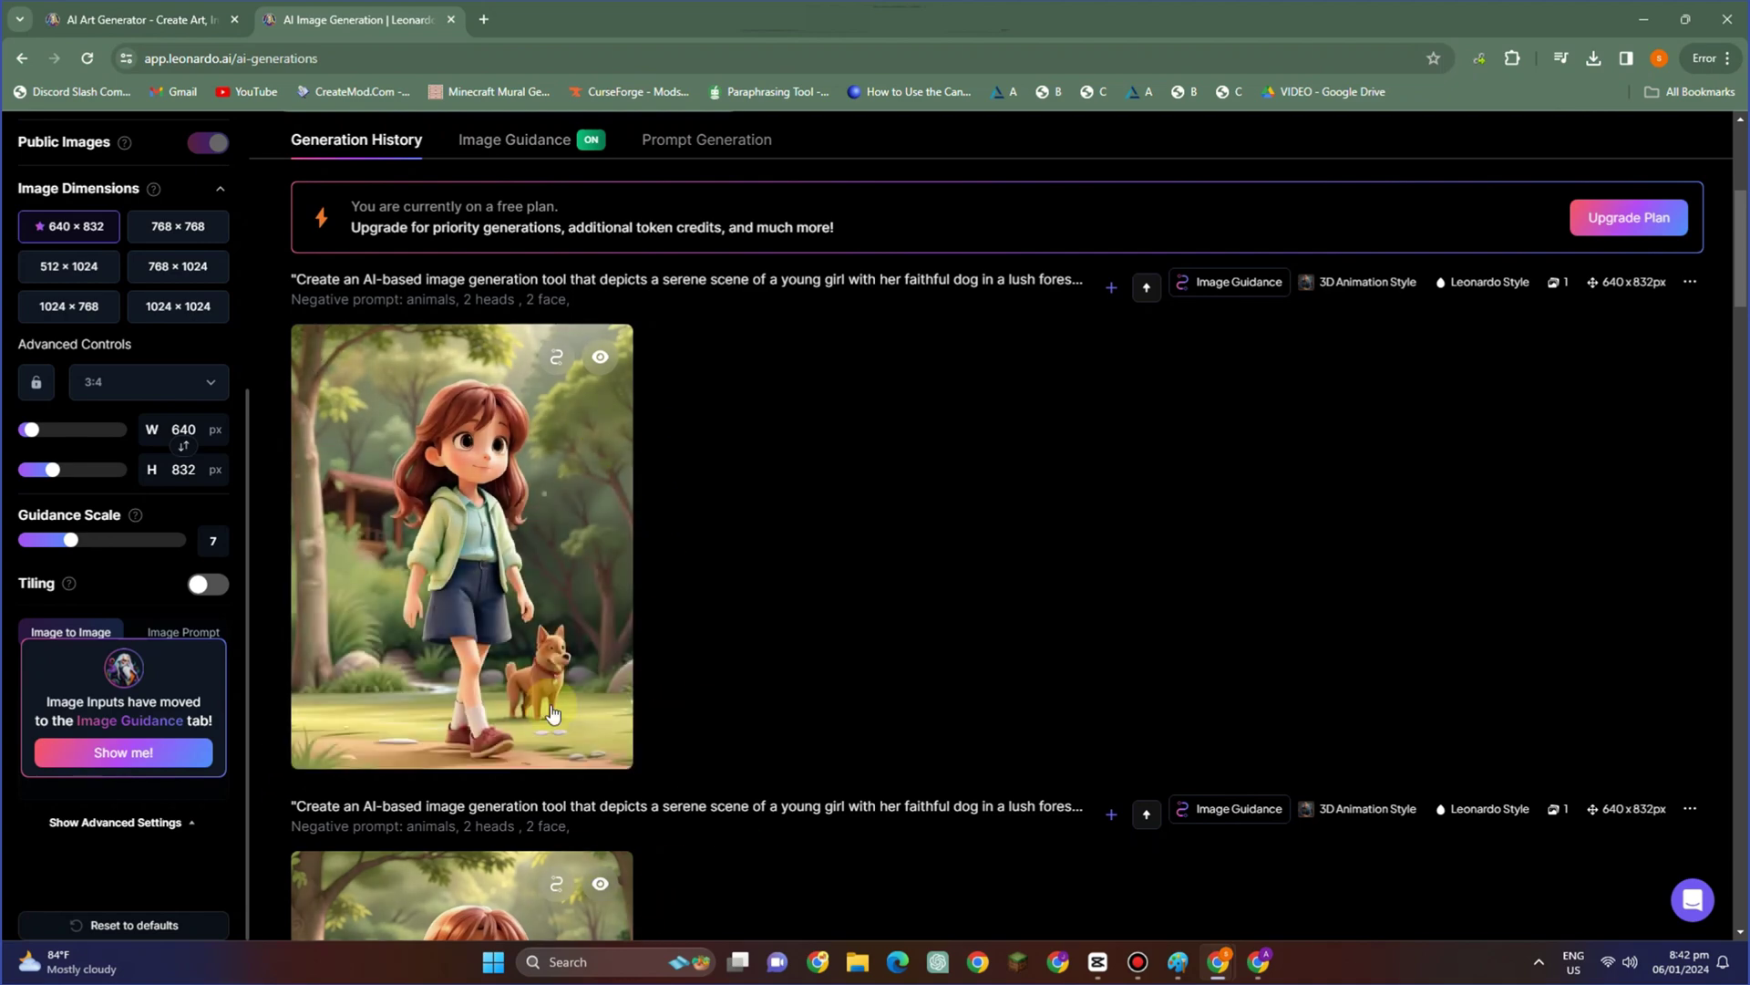
{"action": "scroll", "coordinate": [855, 691], "scroll_direction": "up", "scroll_amount": 1}
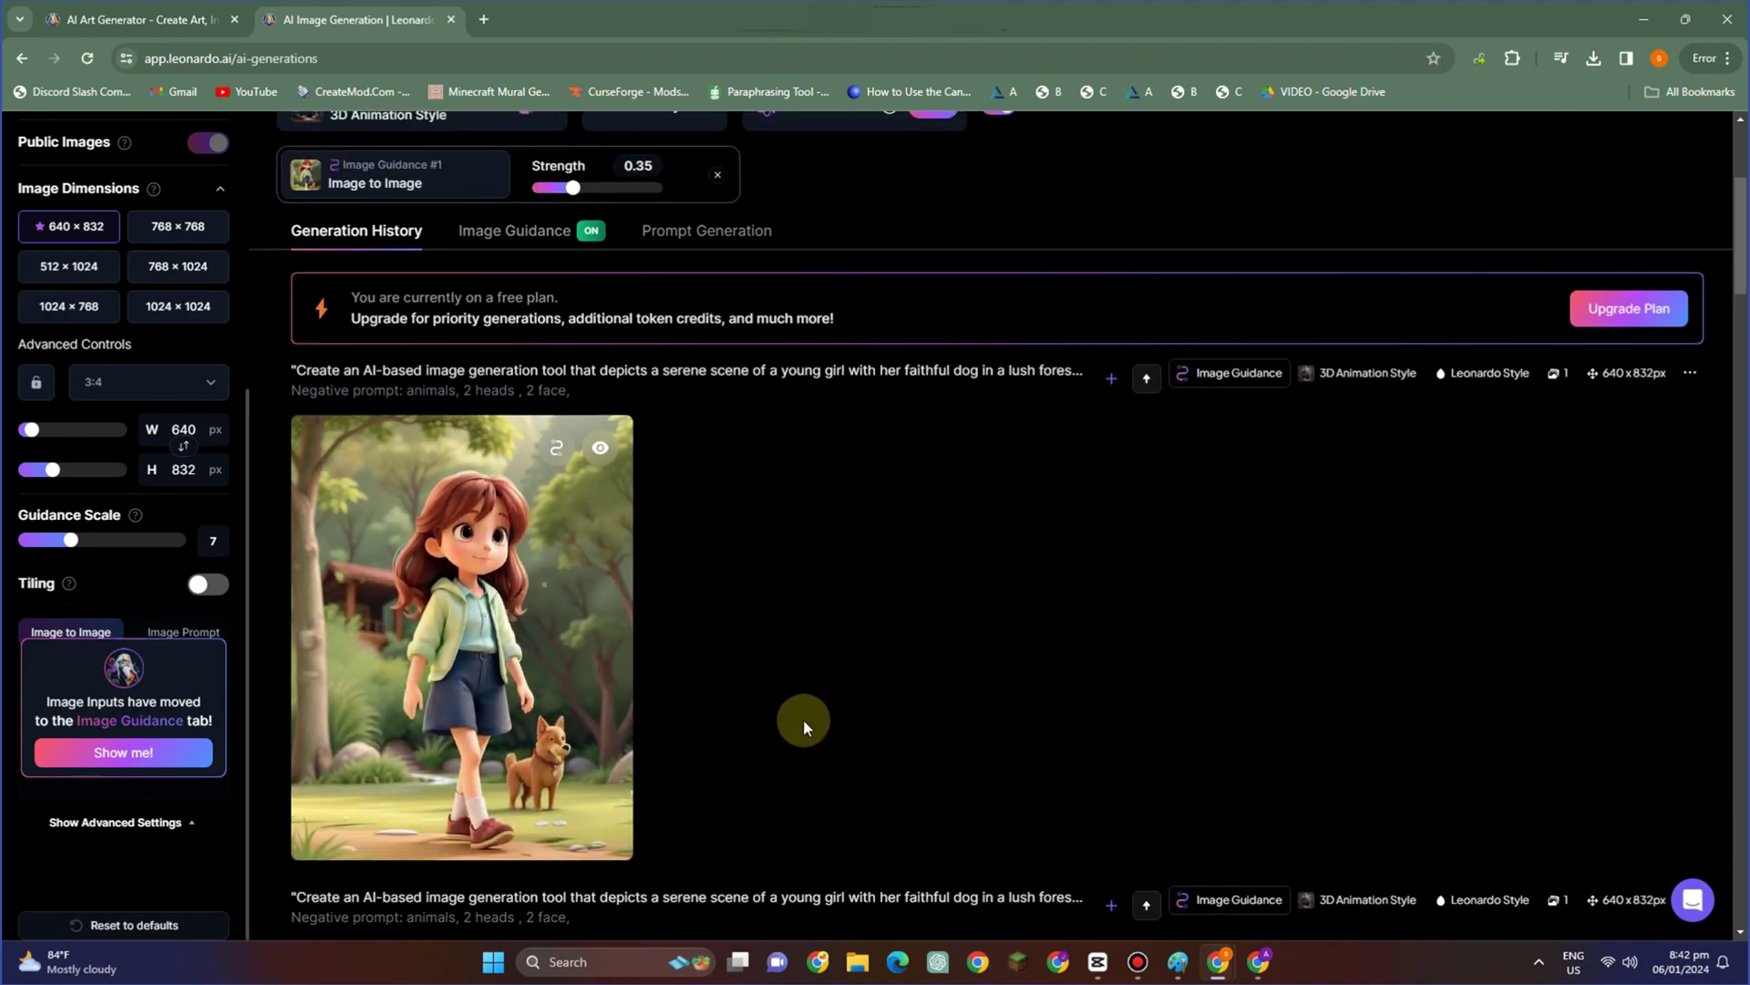
{"action": "scroll", "coordinate": [638, 547], "scroll_direction": "up", "scroll_amount": 3}
{"action": "scroll", "coordinate": [588, 278], "scroll_direction": "down", "scroll_amount": 1}
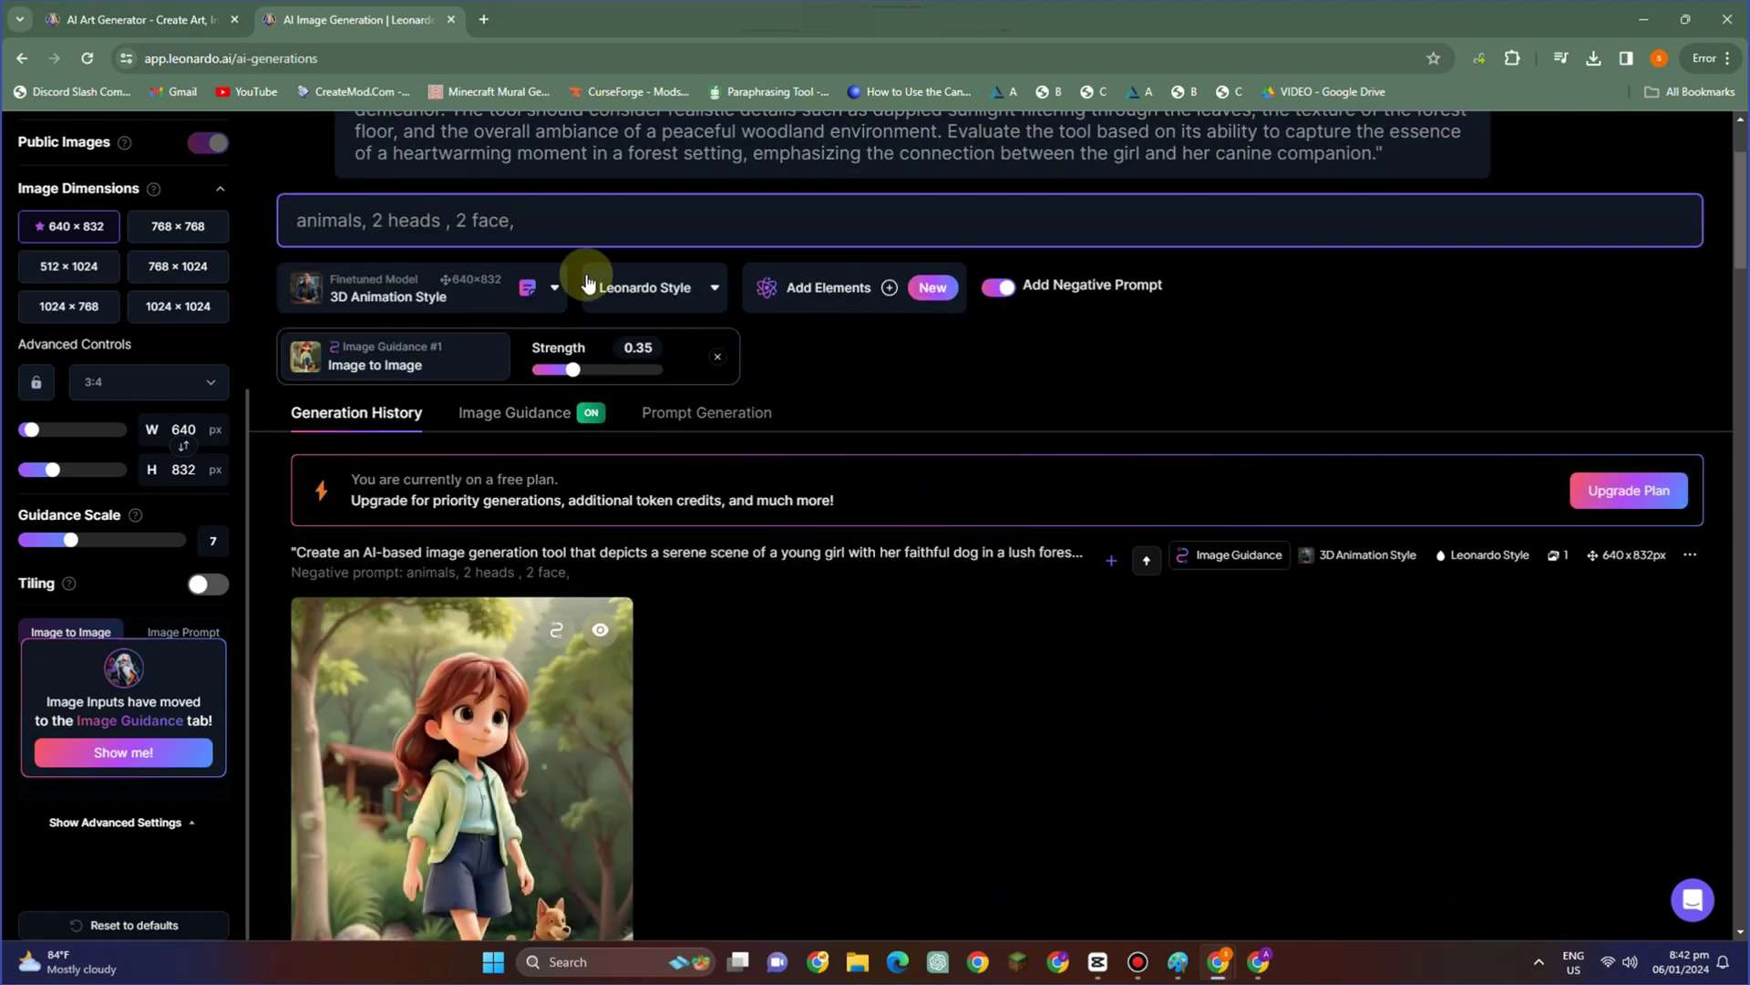
{"action": "scroll", "coordinate": [588, 278], "scroll_direction": "up", "scroll_amount": 2}
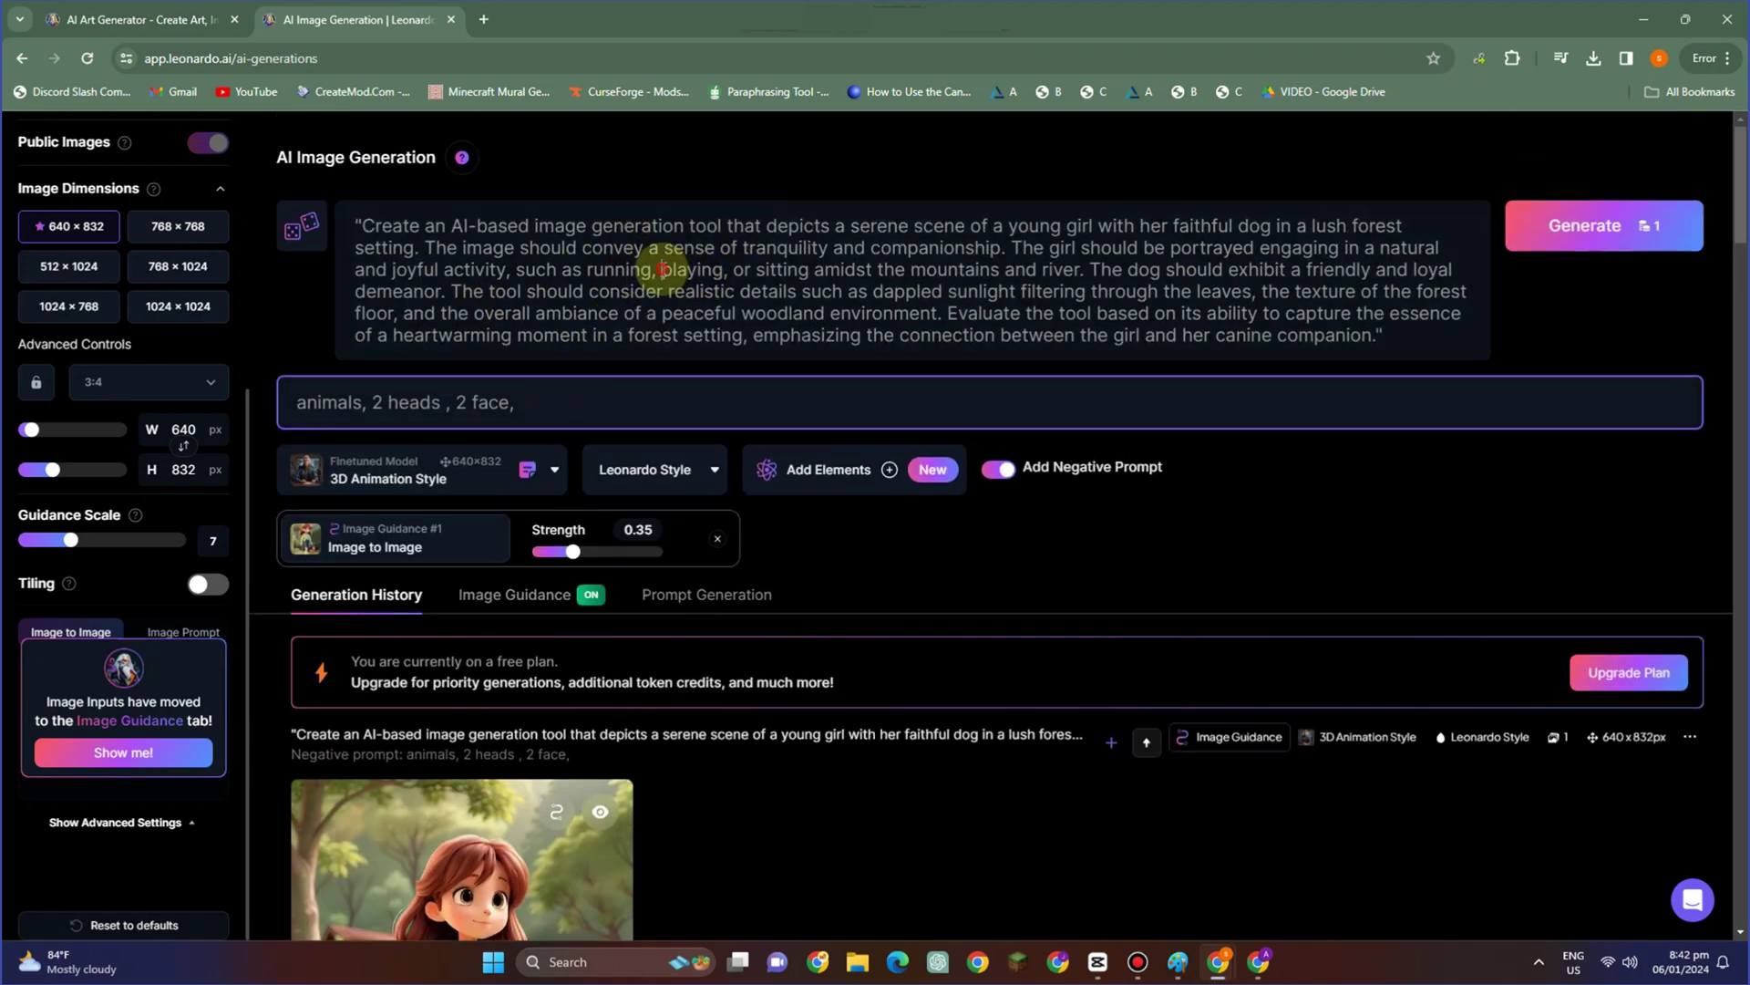
Delete 'playing, or sitting' and the leftover comma after 'running' from the prompt.
{"action": "left_click_drag", "start_coordinate": [661, 269], "coordinate": [810, 271]}
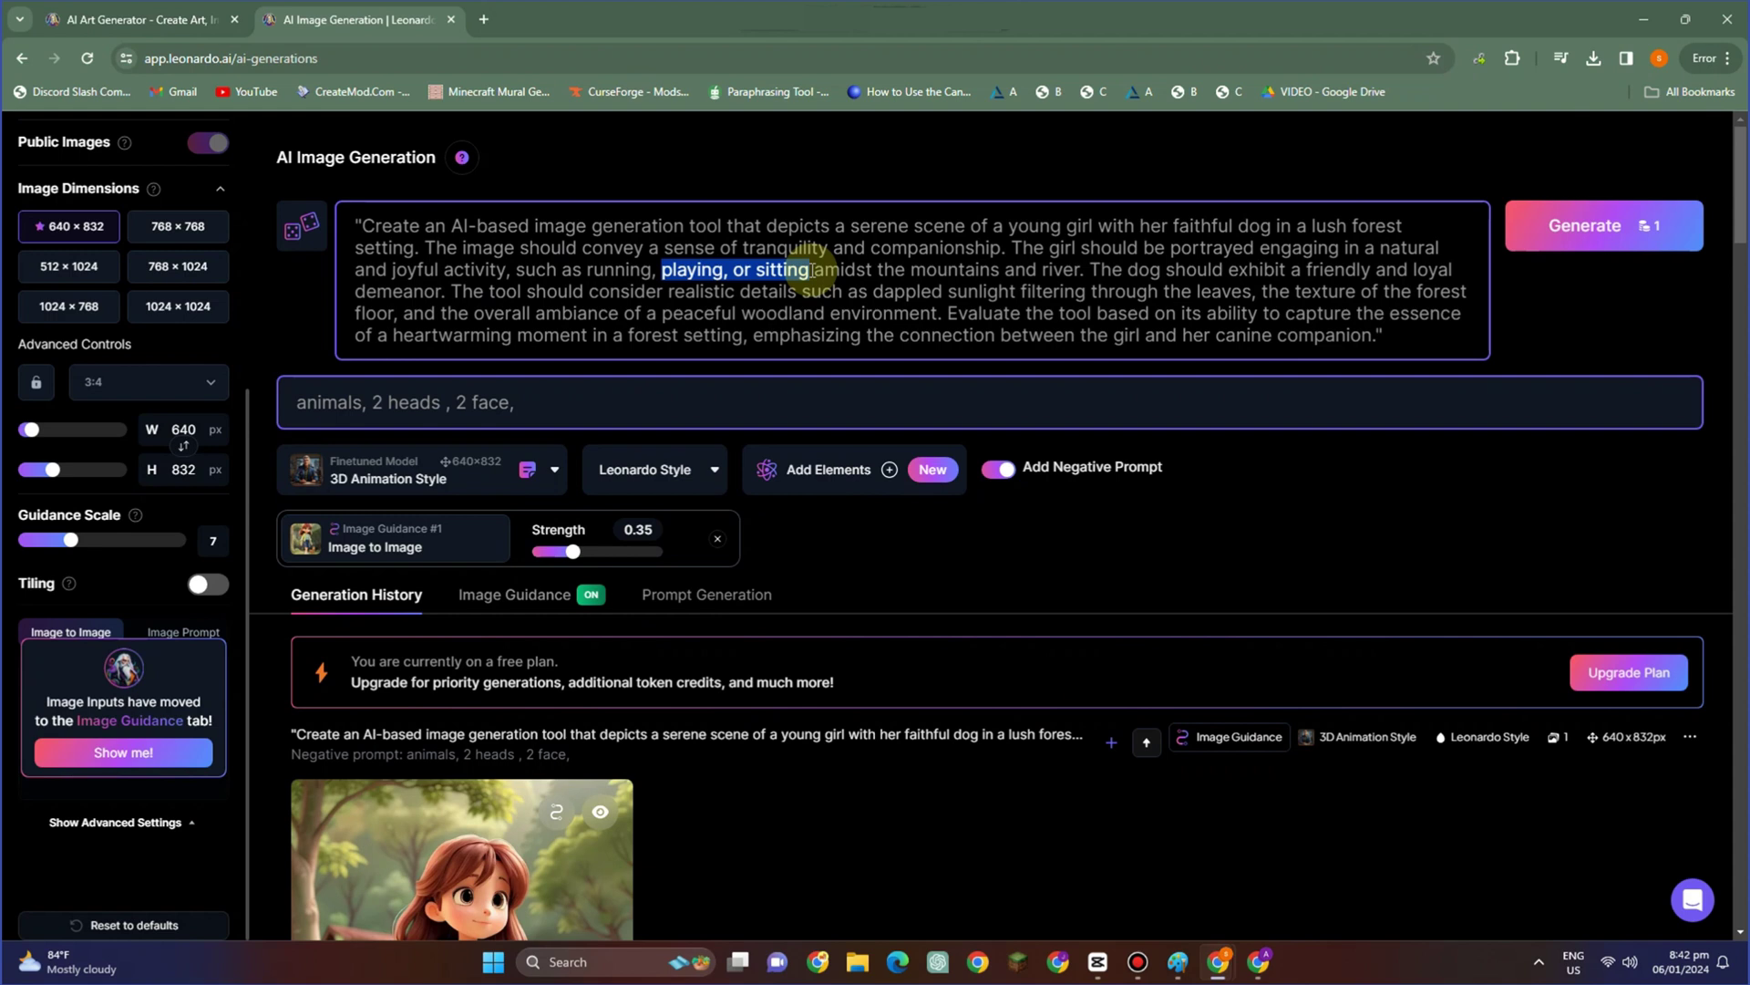
{"action": "key", "text": "BackSpace"}
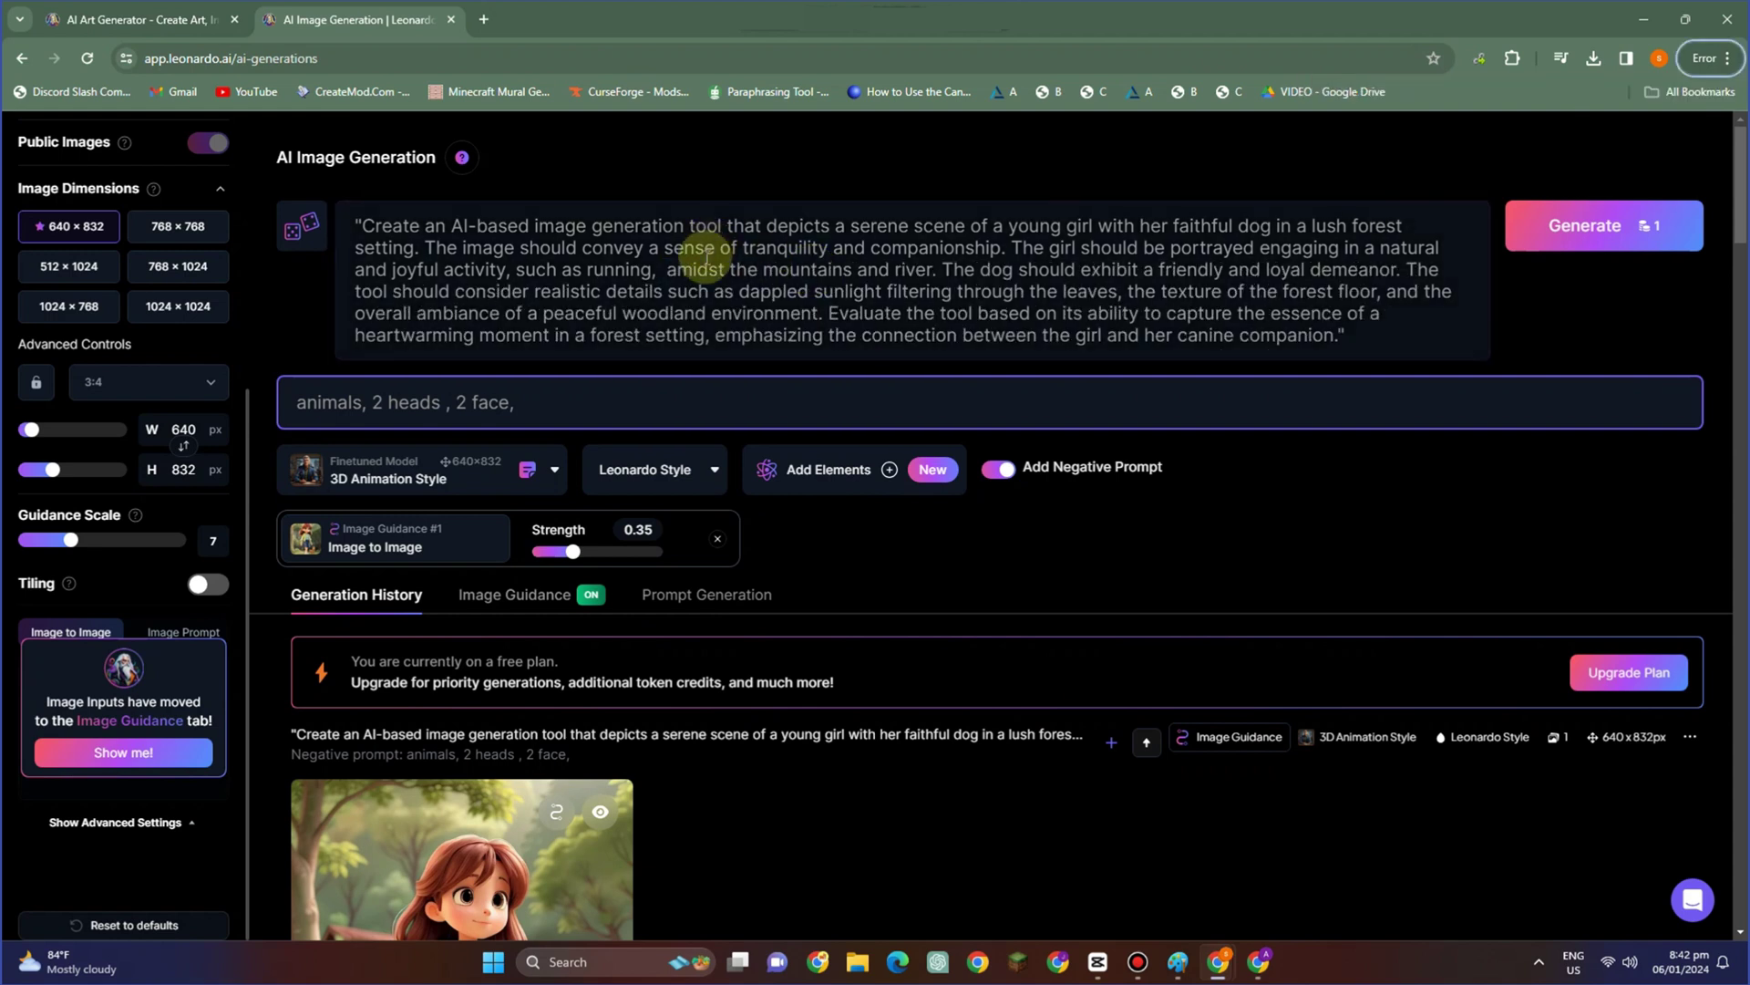
{"action": "left_click", "coordinate": [652, 264]}
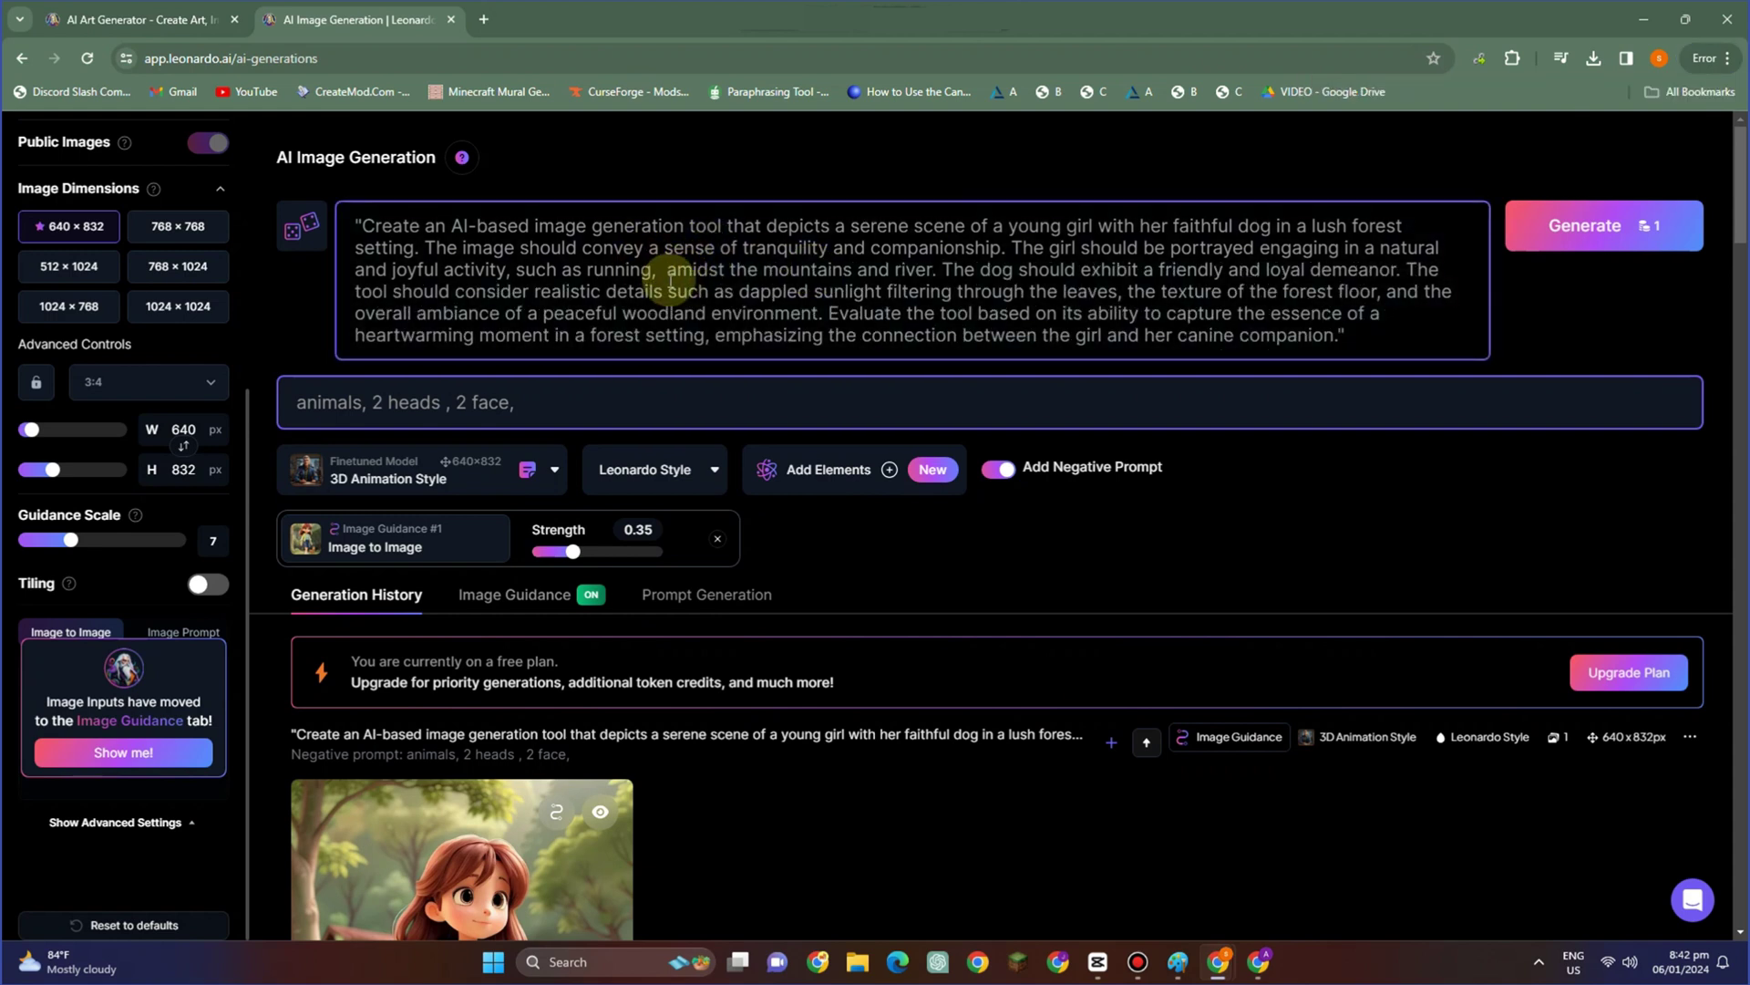
{"action": "key", "text": "BackSpace"}
{"action": "key", "text": "BackSpace"}
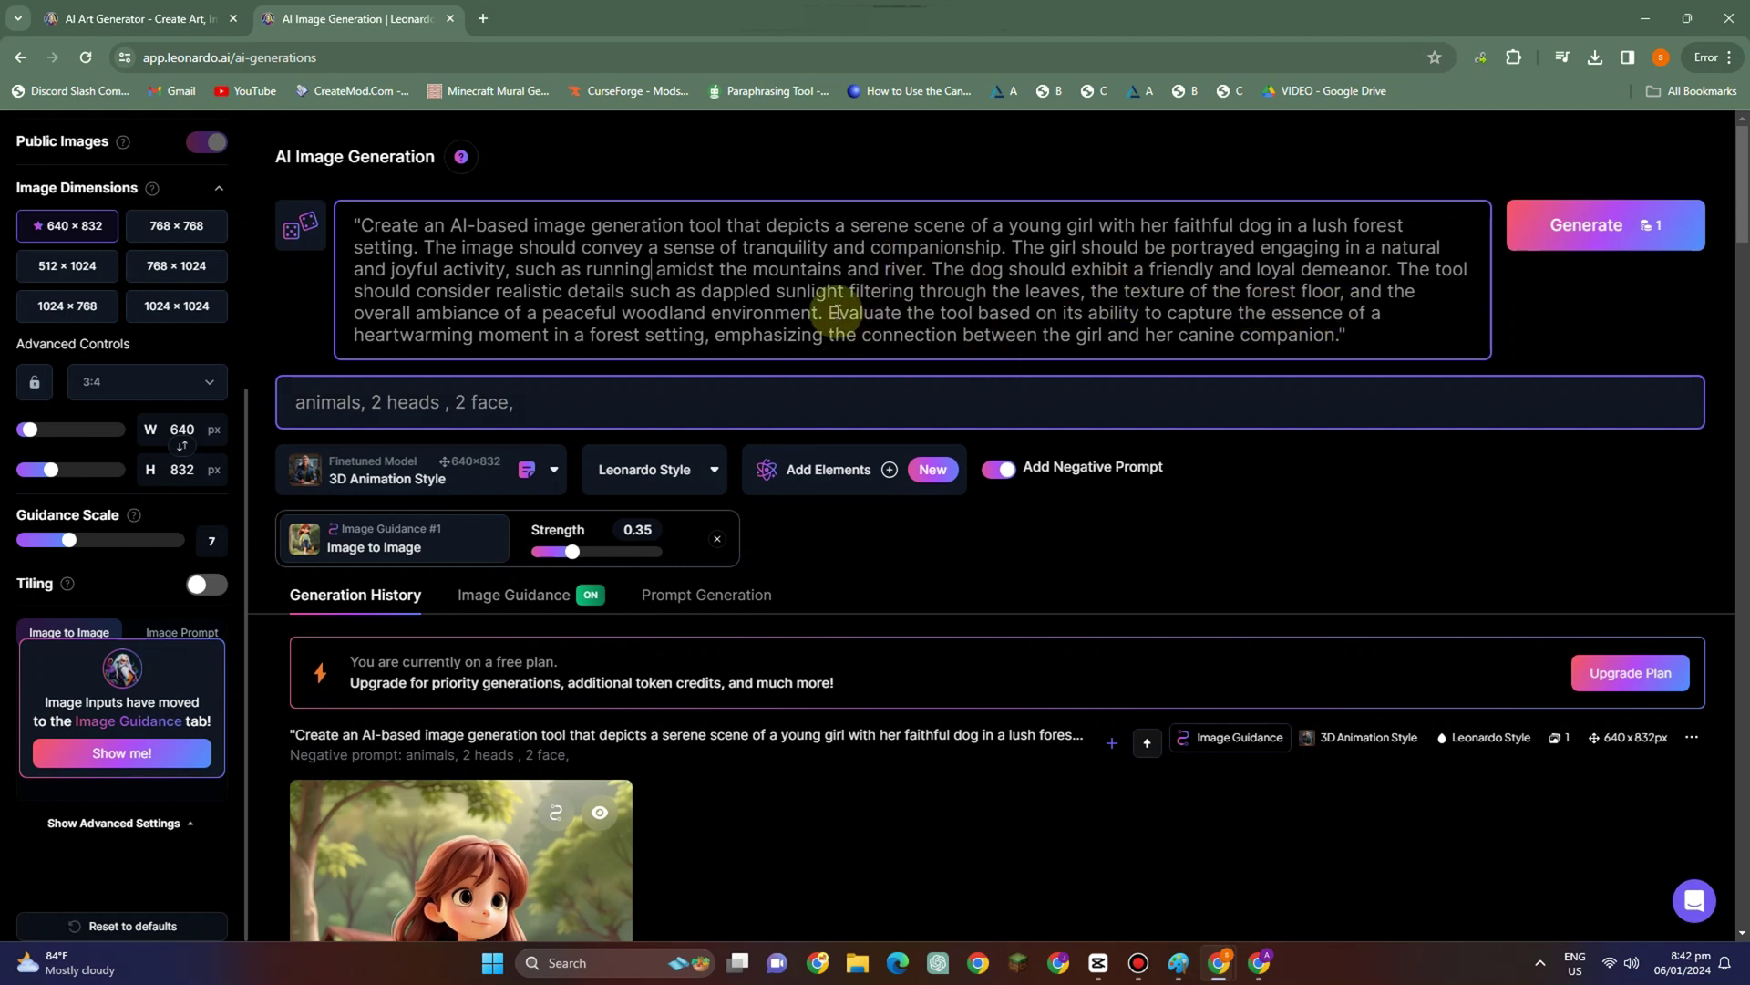
Delete the canine companion phrase and the closing 'Evaluate the tool' sentence from the prompt.
{"action": "left_click_drag", "start_coordinate": [831, 313], "coordinate": [715, 345]}
{"action": "left_click", "coordinate": [1358, 332]}
{"action": "key", "text": "BackSpace"}
{"action": "left_click_drag", "start_coordinate": [832, 314], "coordinate": [1381, 325]}
{"action": "key", "text": "BackSpace"}
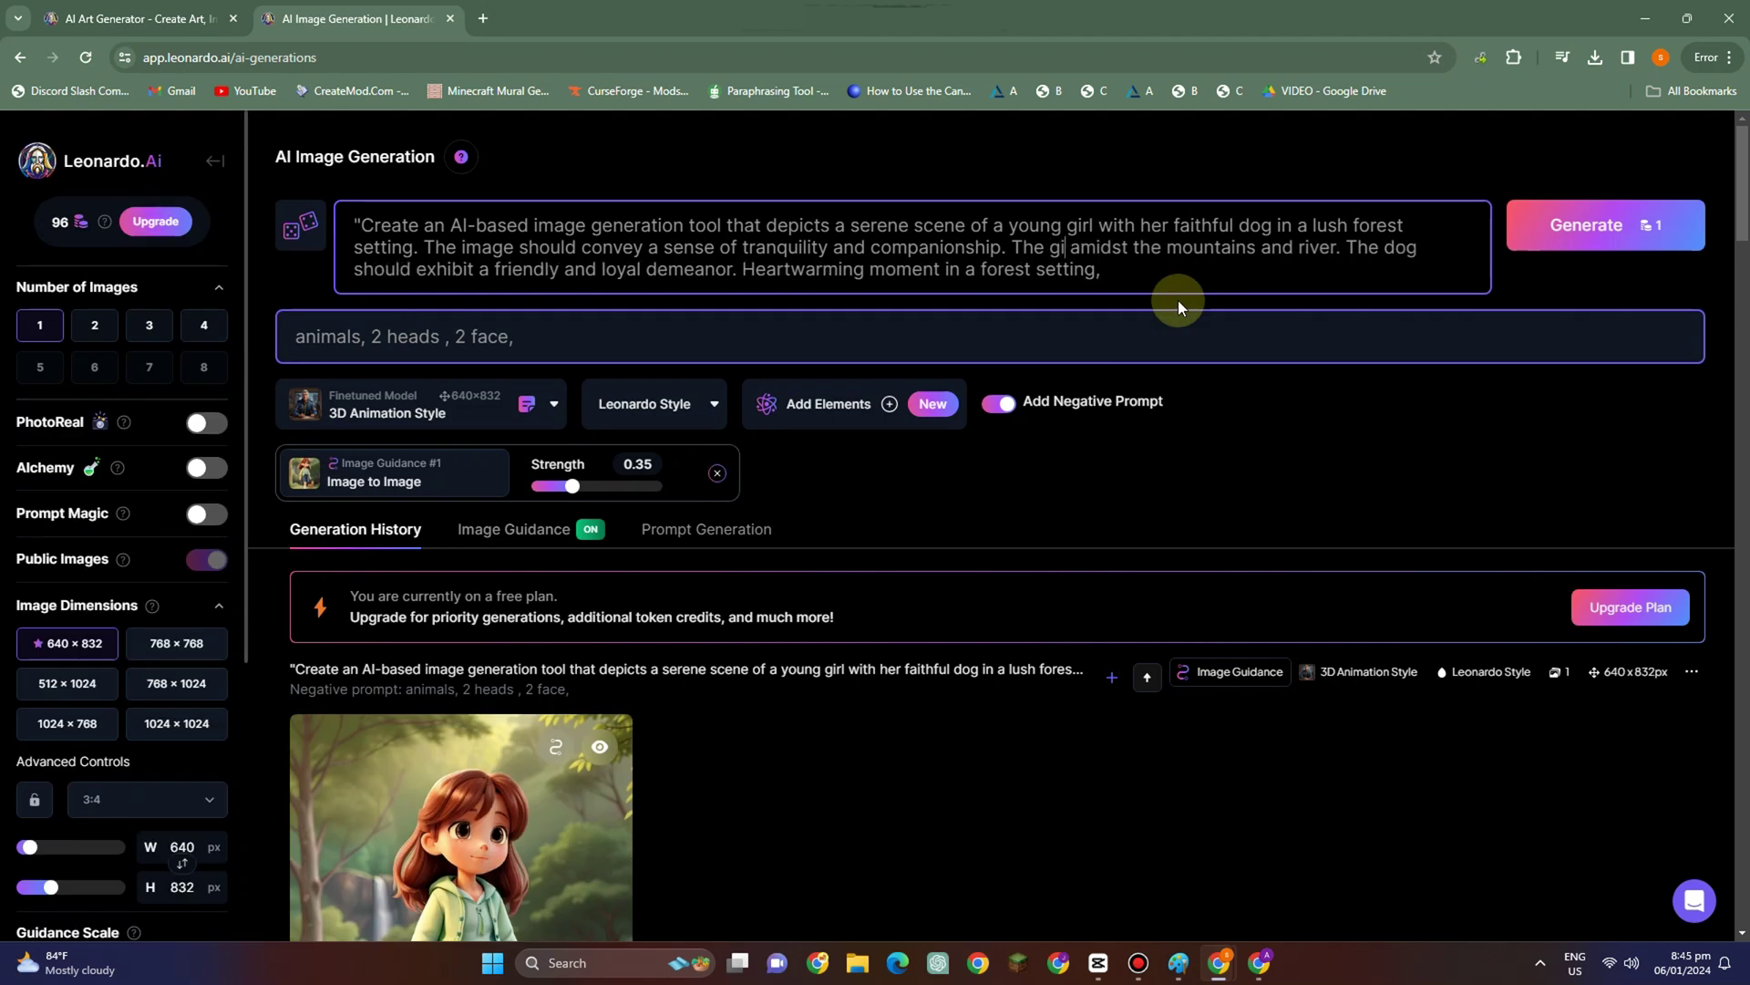
Change the prompt to 'The girl is sitting in a chair looking at the mountains and river' and generate.
{"action": "type", "text": "is"}
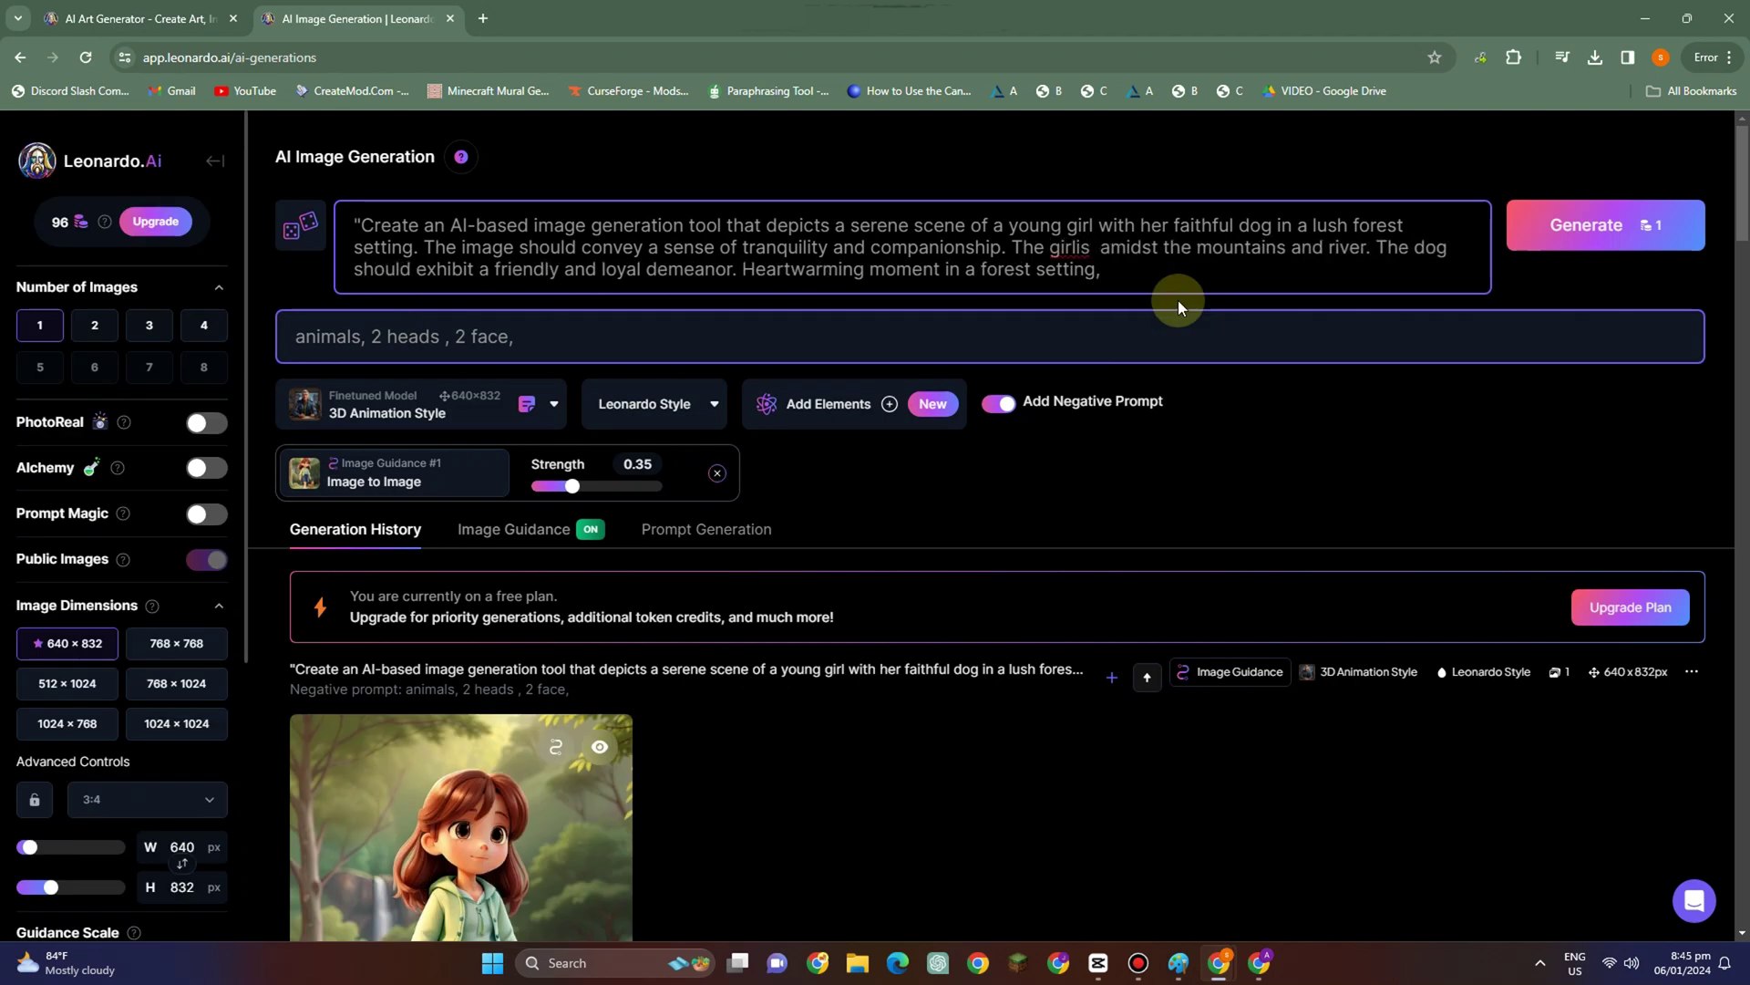
{"action": "key", "text": "BackSpace"}
{"action": "key", "text": "BackSpace"}
{"action": "type", "text": "i"}
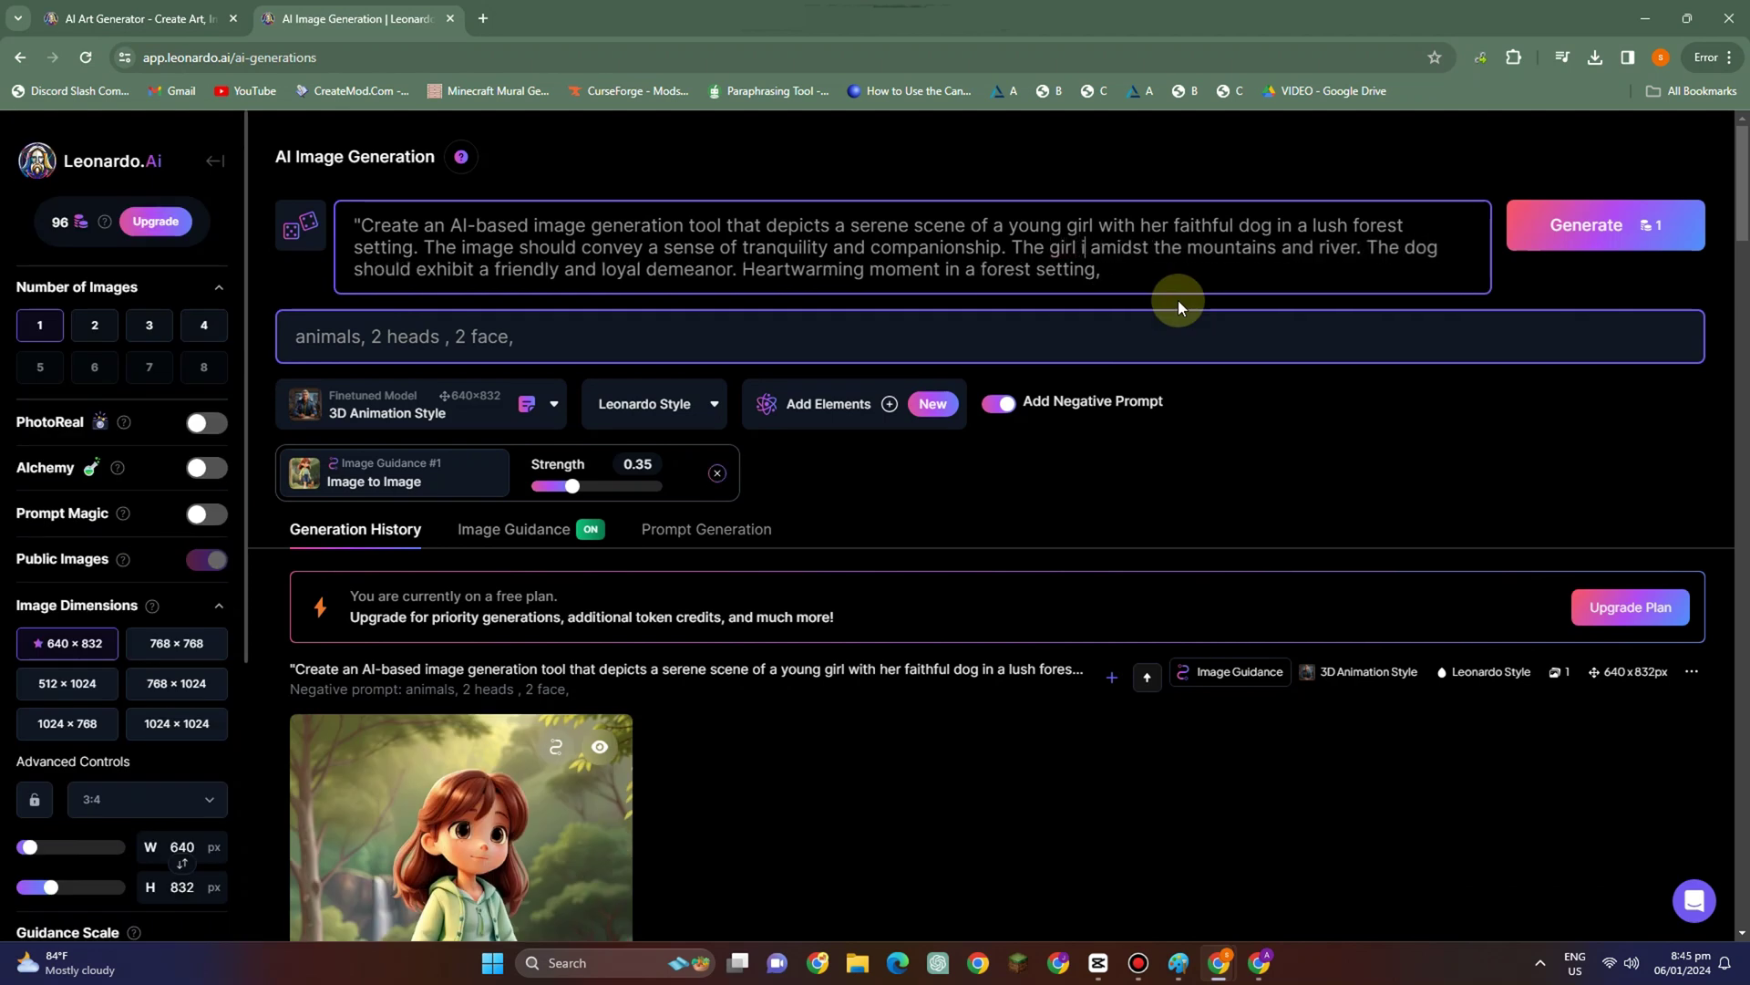
{"action": "type", "text": "s sitting"}
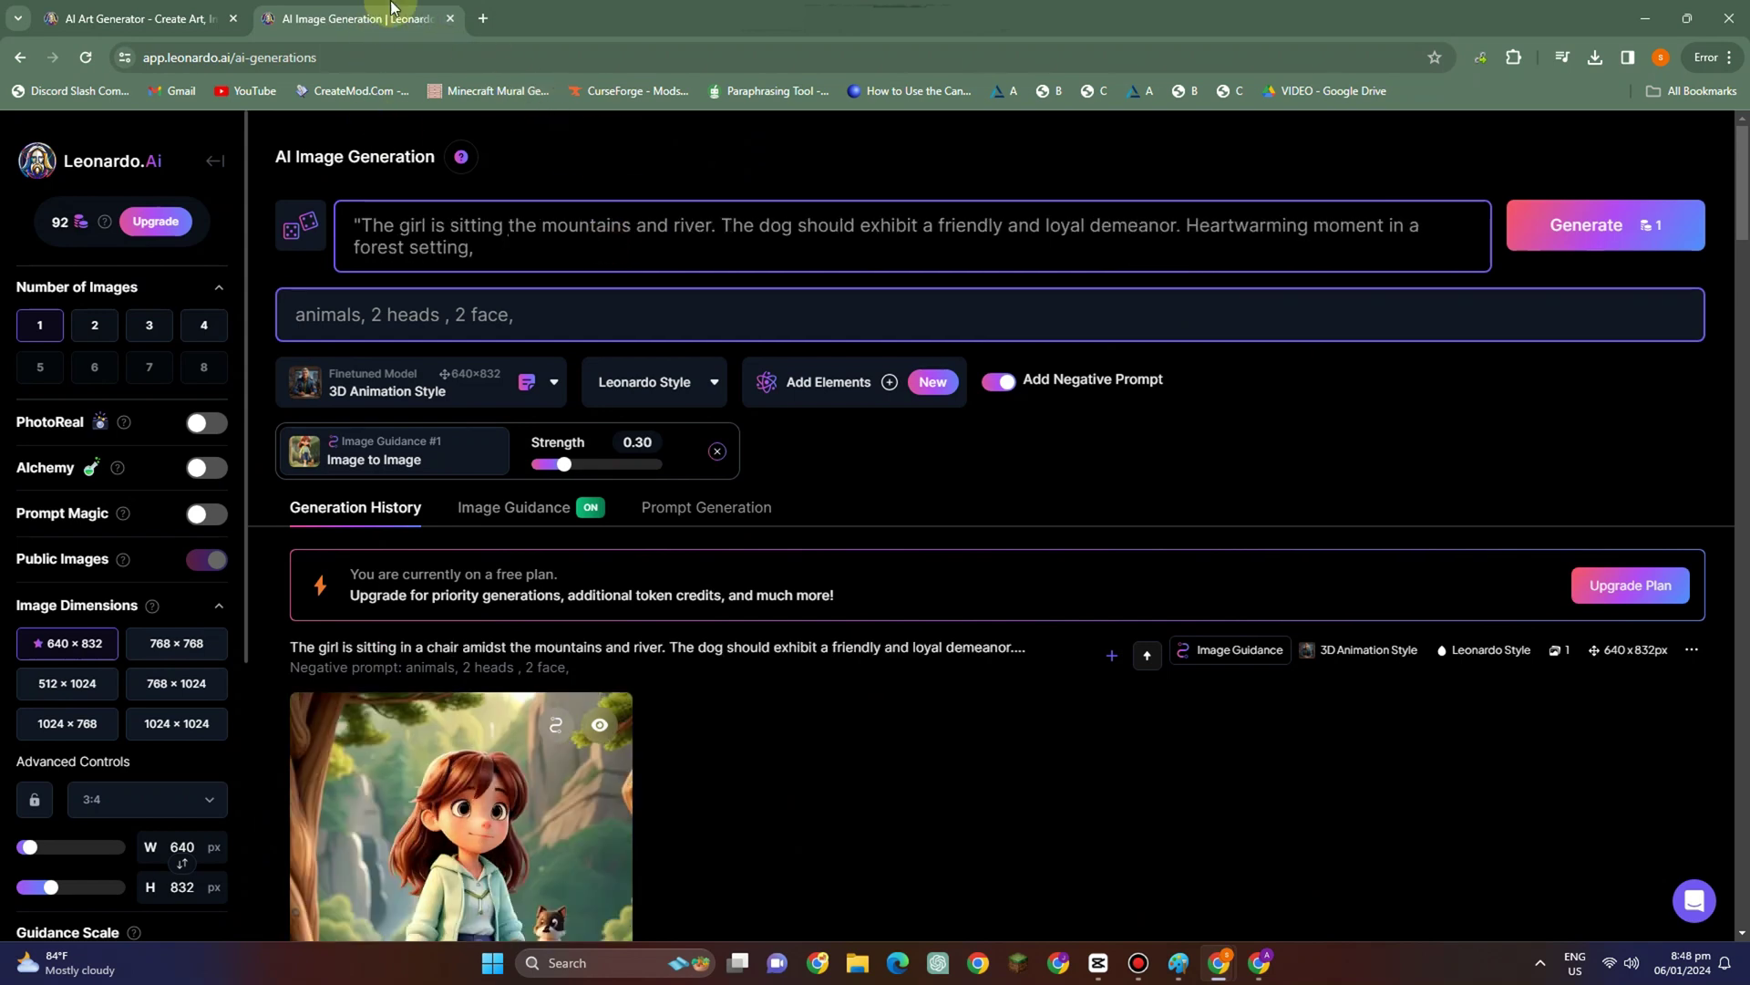
{"action": "left_click_drag", "start_coordinate": [480, 34], "coordinate": [483, 22]}
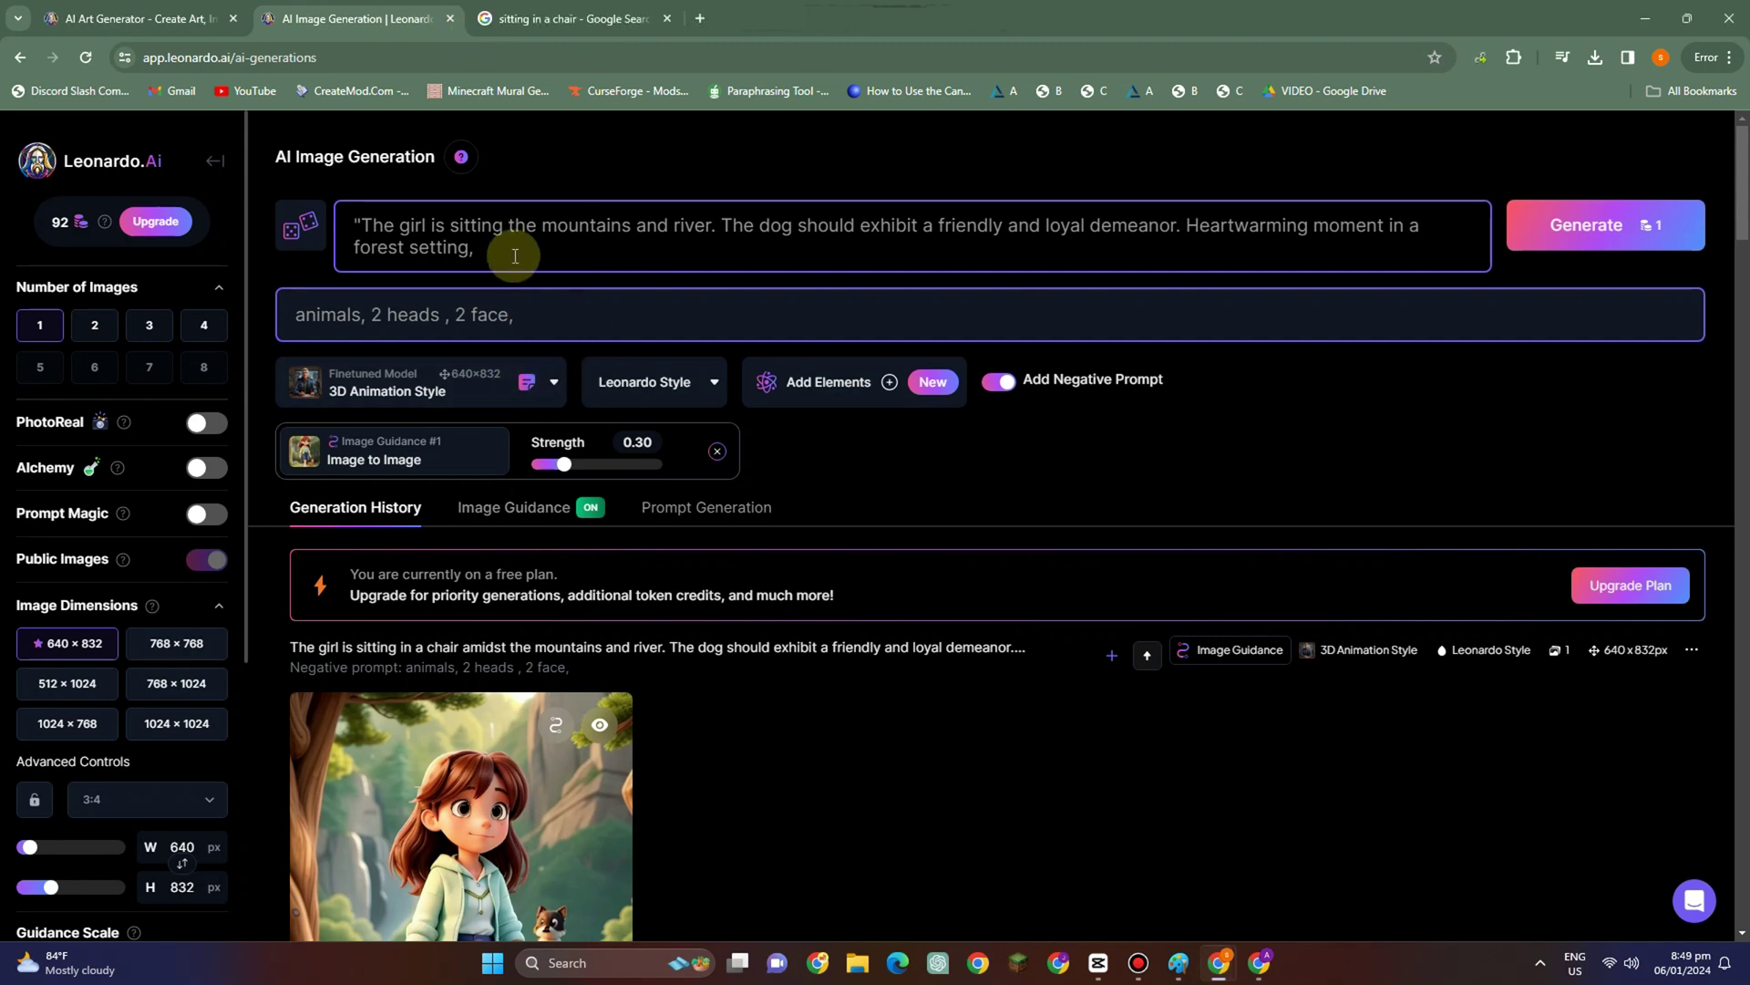
{"action": "type", "text": "in a chair"}
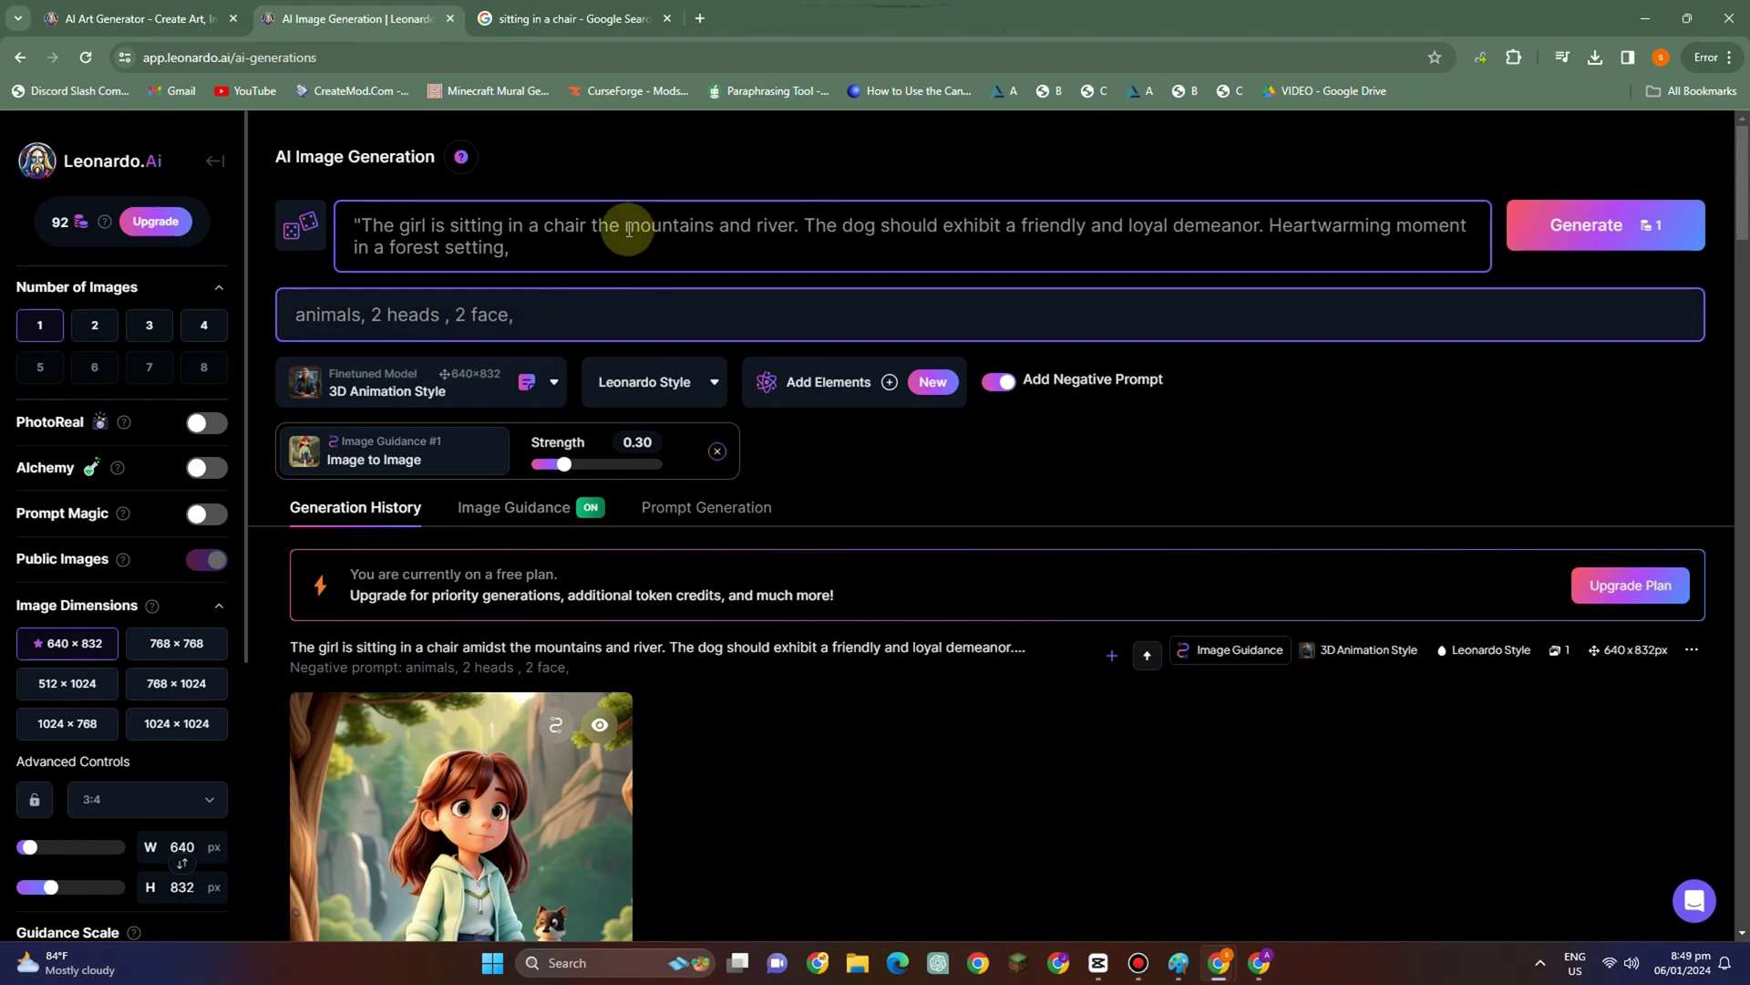
{"action": "type", "text": " looking at"}
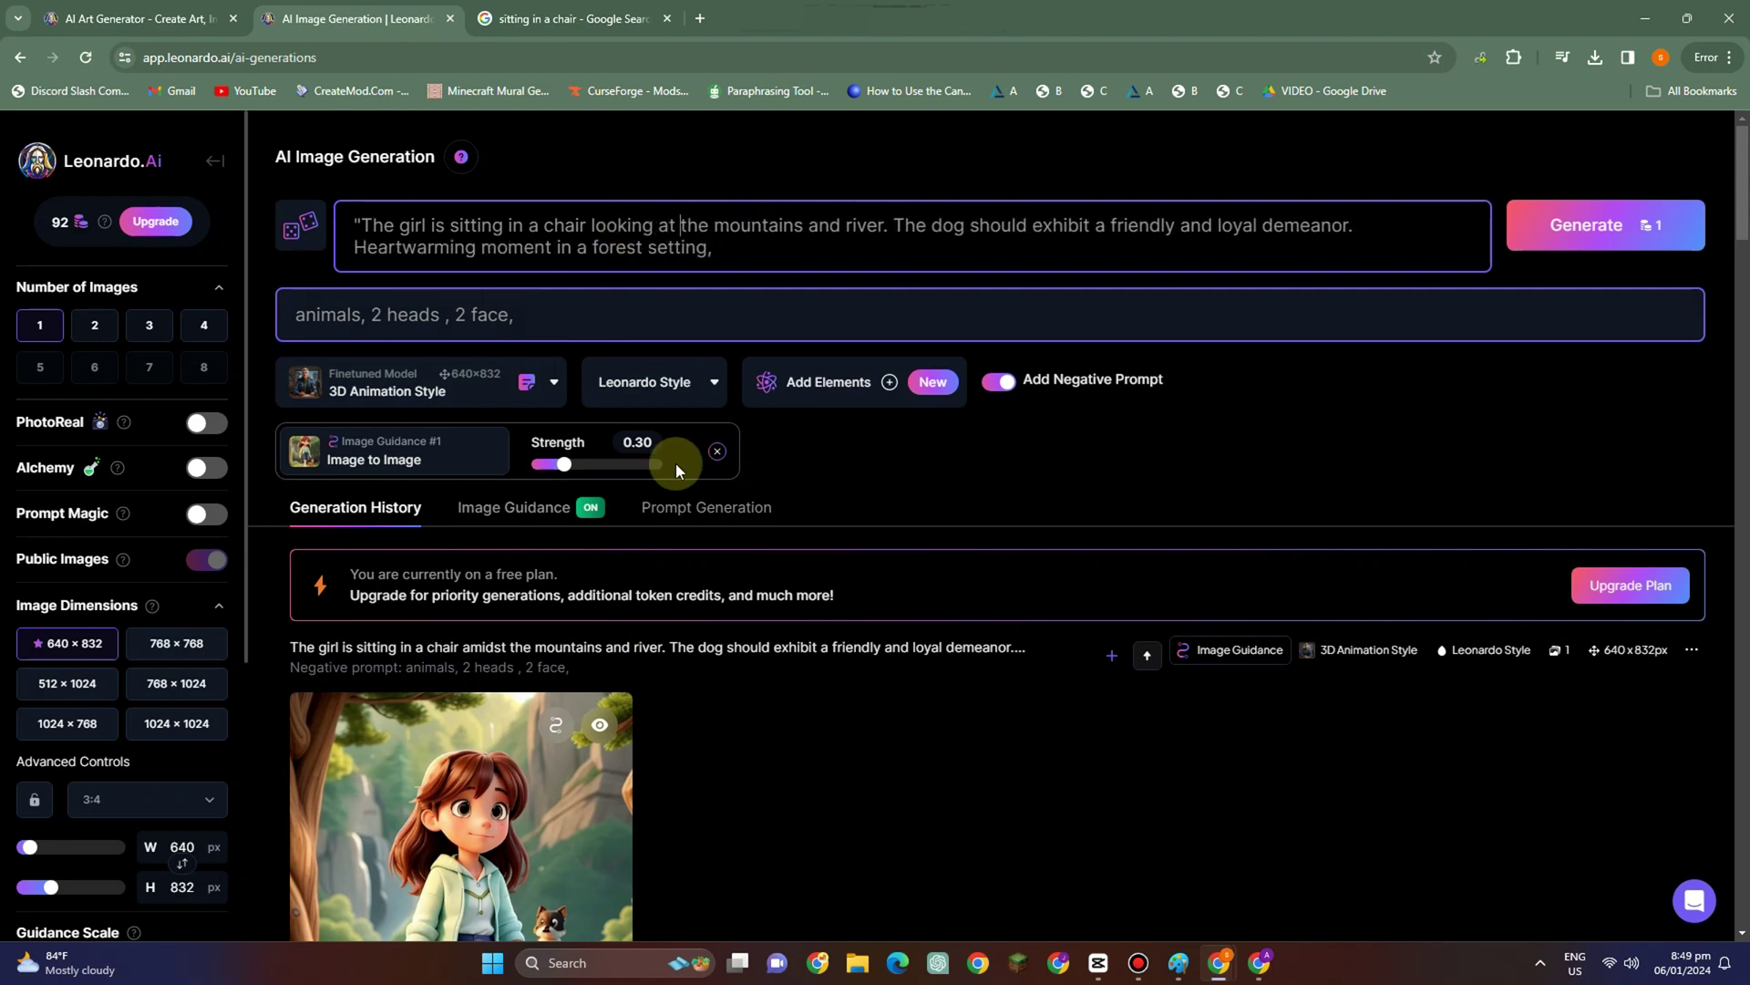
{"action": "left_click", "coordinate": [1607, 219]}
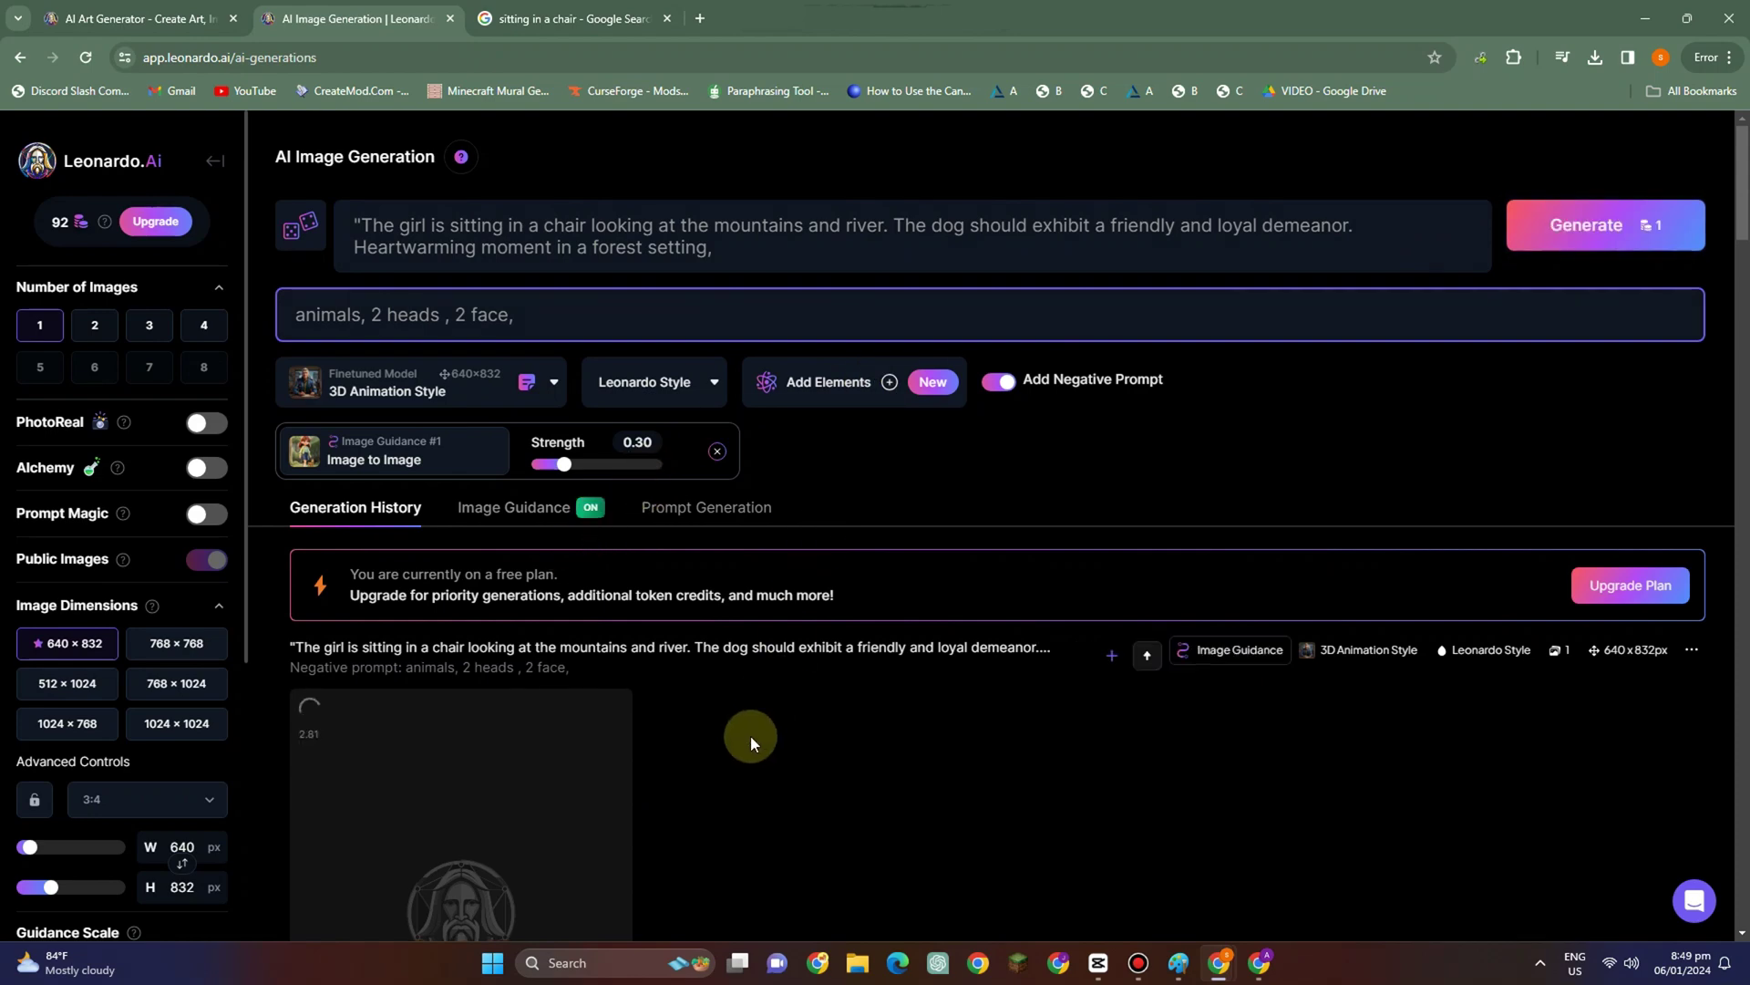
Compare the new image of the girl seated by the river with earlier generations in the history.
{"action": "scroll", "coordinate": [727, 800], "scroll_direction": "down", "scroll_amount": 2}
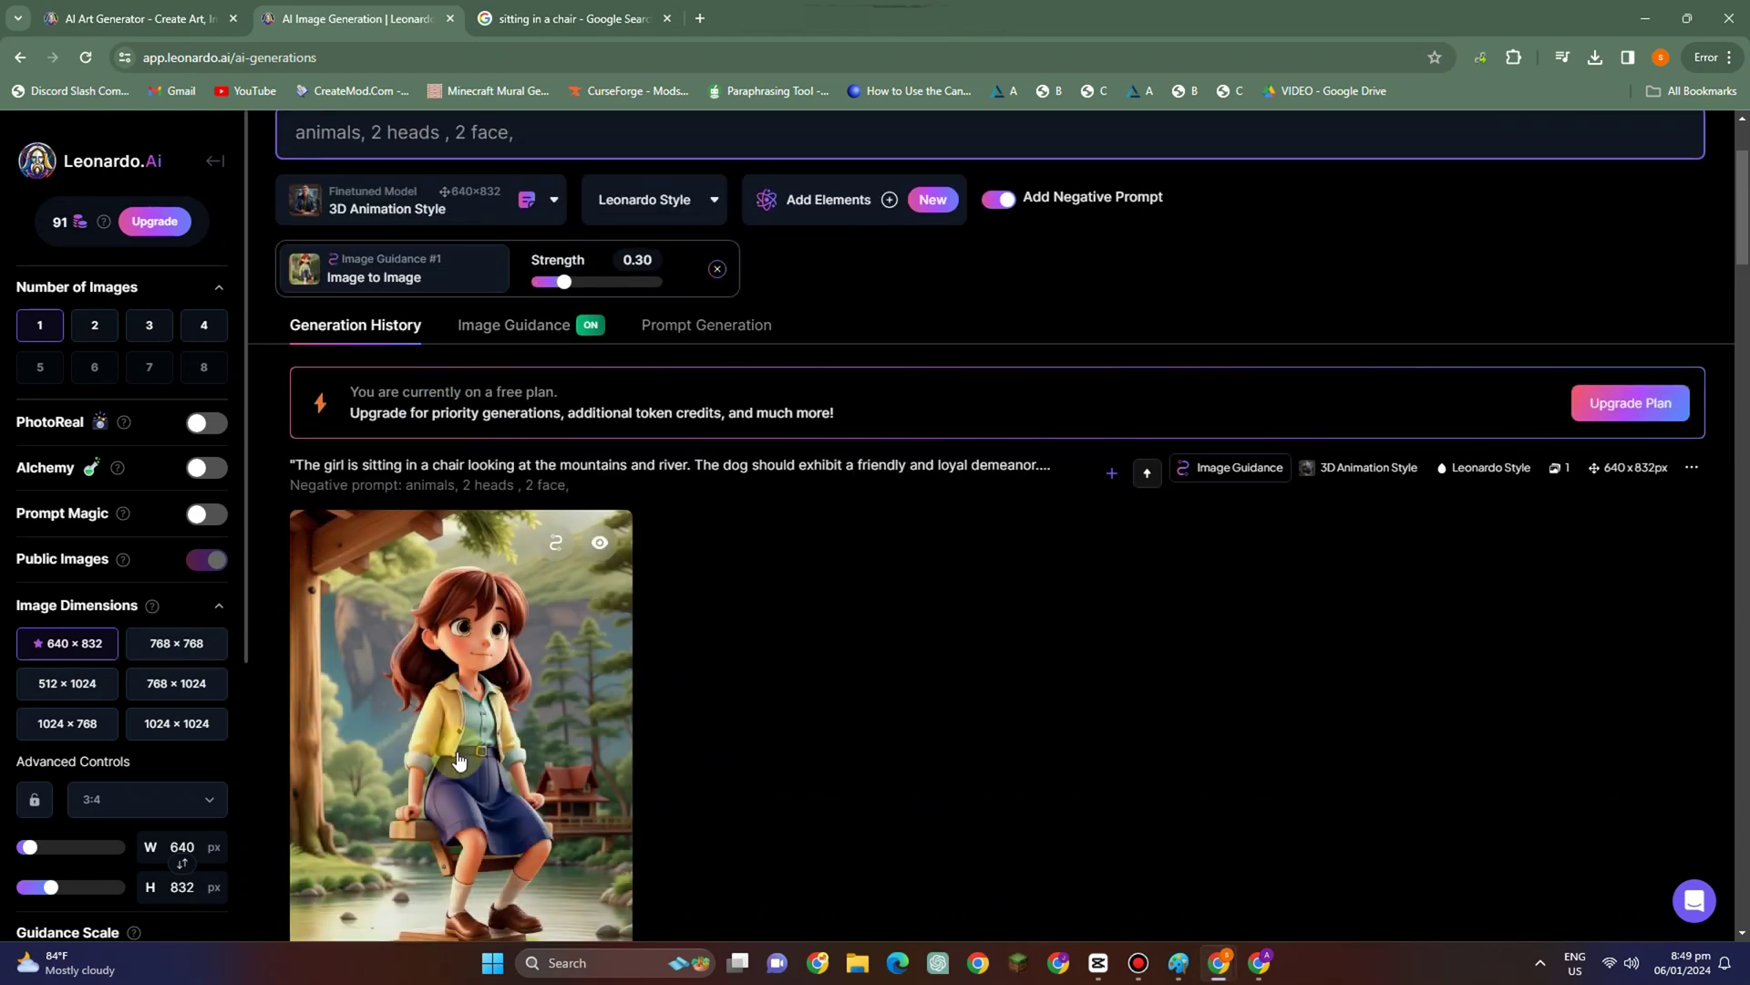
{"action": "scroll", "coordinate": [508, 616], "scroll_direction": "down", "scroll_amount": 2}
{"action": "scroll", "coordinate": [509, 616], "scroll_direction": "up", "scroll_amount": 1}
{"action": "scroll", "coordinate": [509, 616], "scroll_direction": "down", "scroll_amount": 15}
{"action": "scroll", "coordinate": [557, 773], "scroll_direction": "down", "scroll_amount": 10}
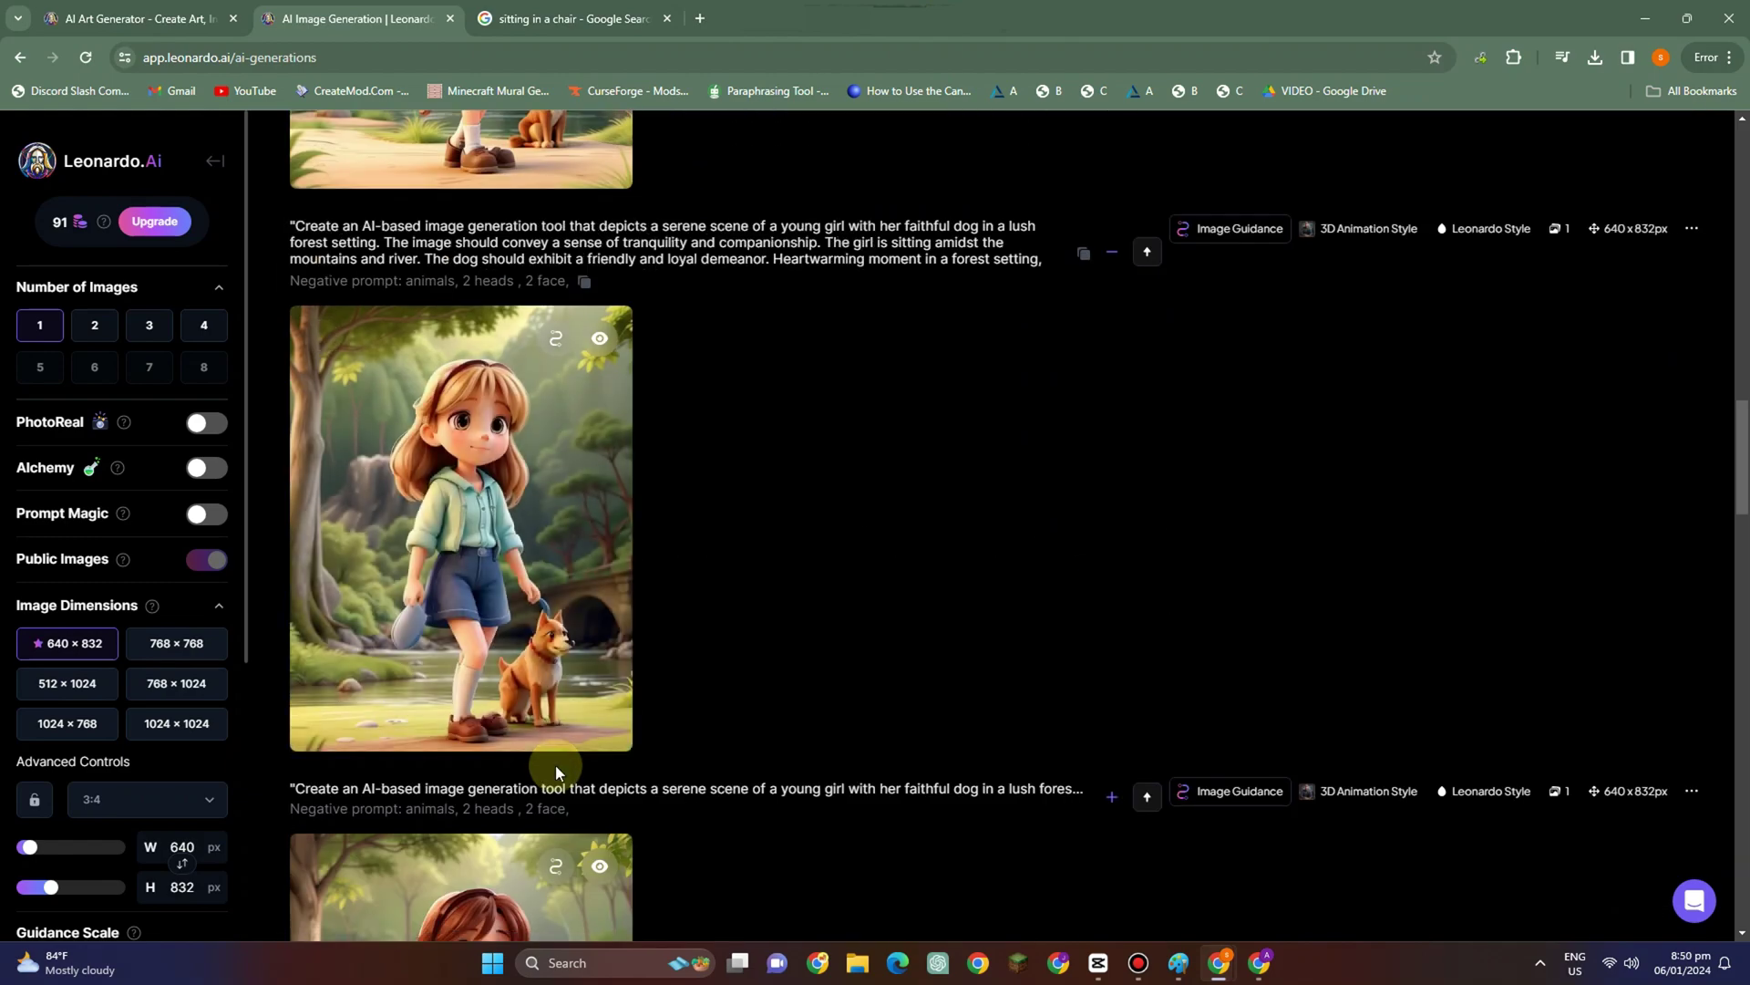
{"action": "scroll", "coordinate": [557, 773], "scroll_direction": "down", "scroll_amount": 10}
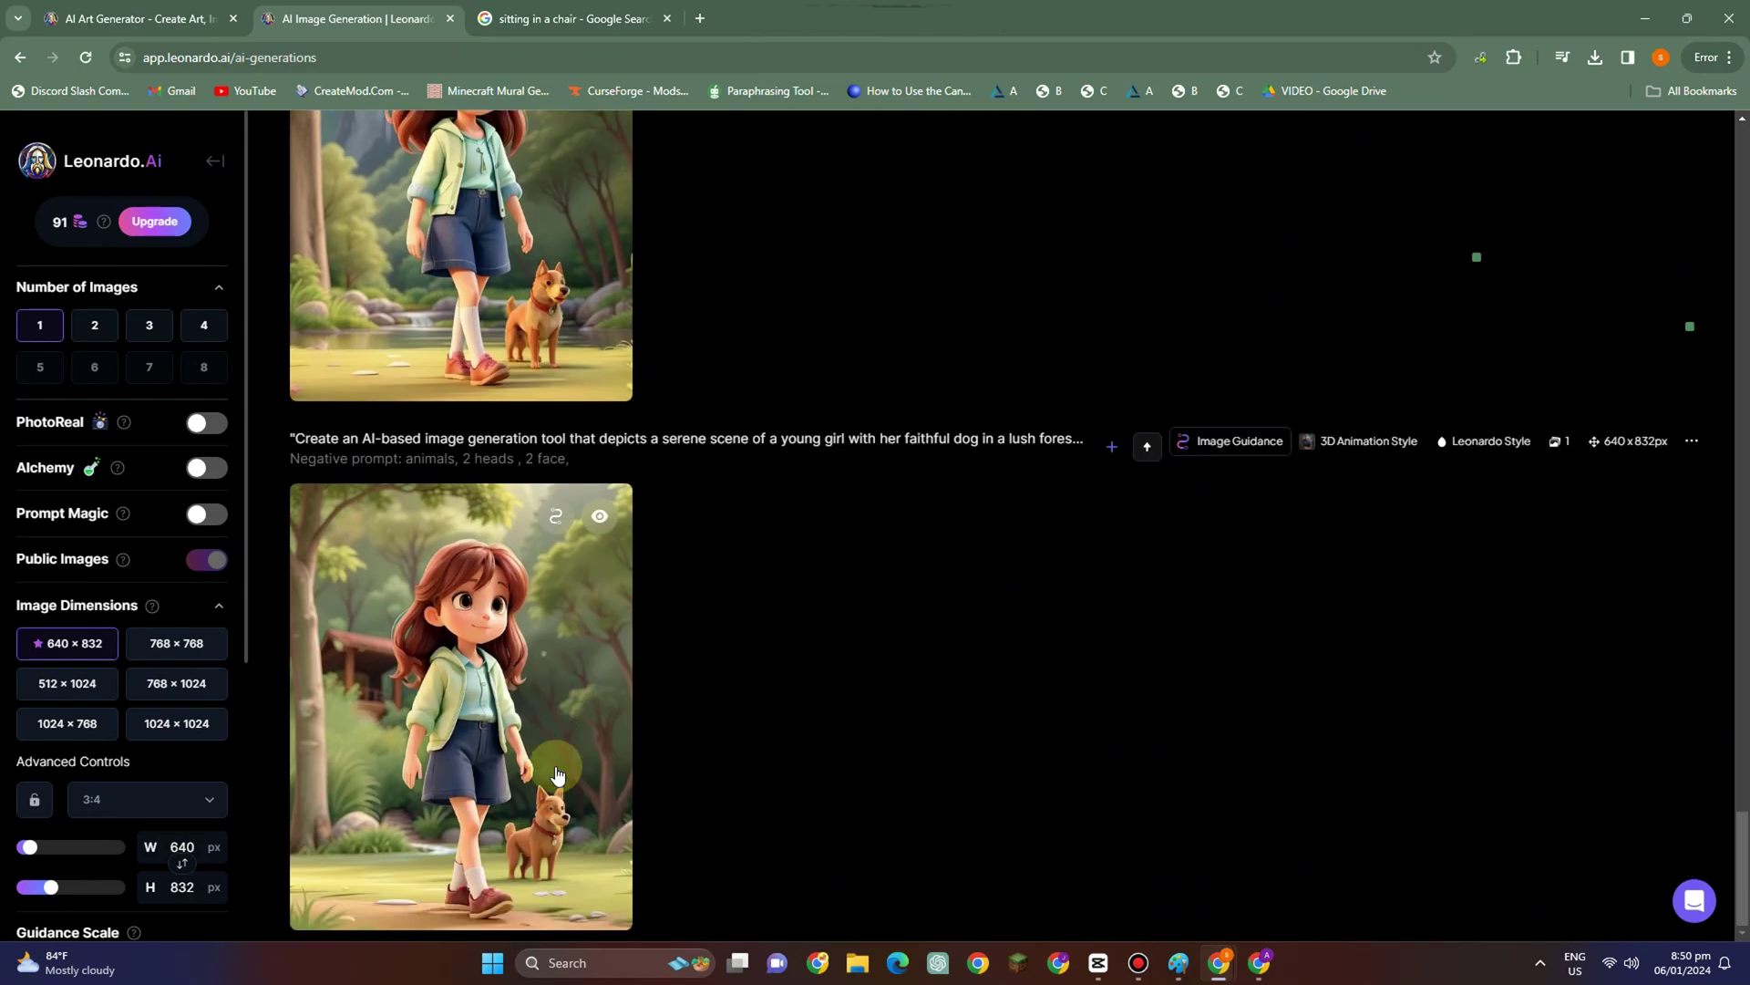
{"action": "scroll", "coordinate": [557, 773], "scroll_direction": "down", "scroll_amount": 10}
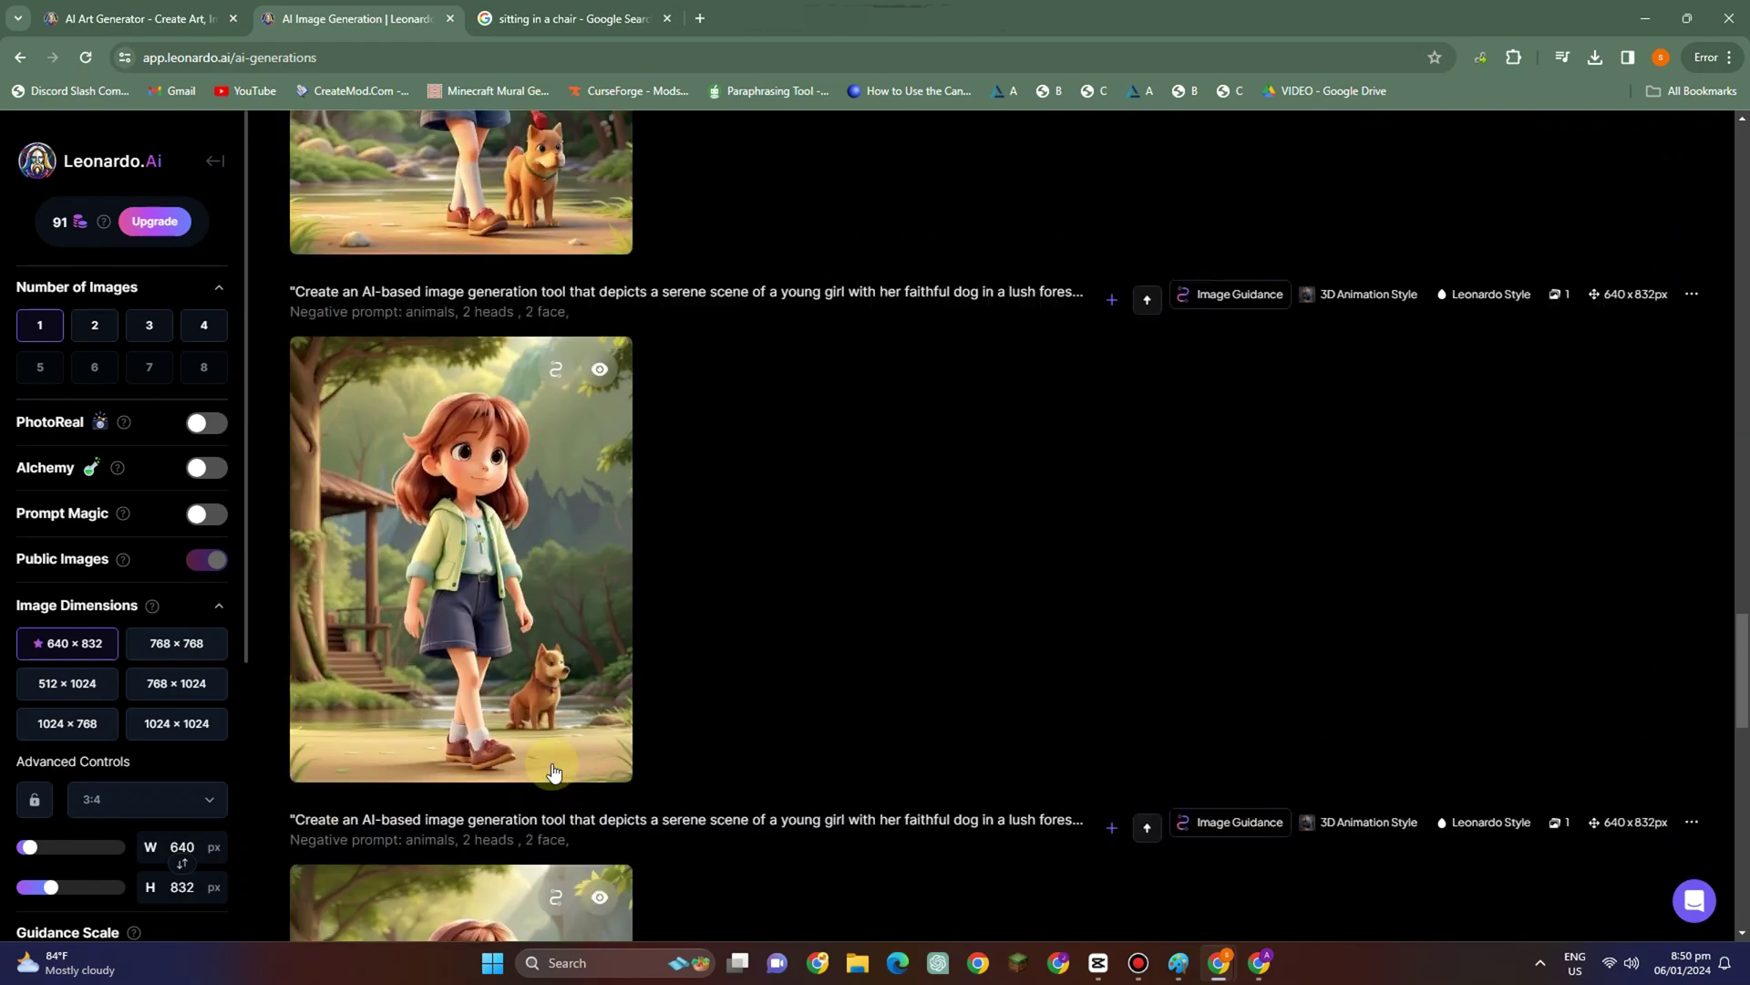
{"action": "scroll", "coordinate": [554, 772], "scroll_direction": "up", "scroll_amount": 10}
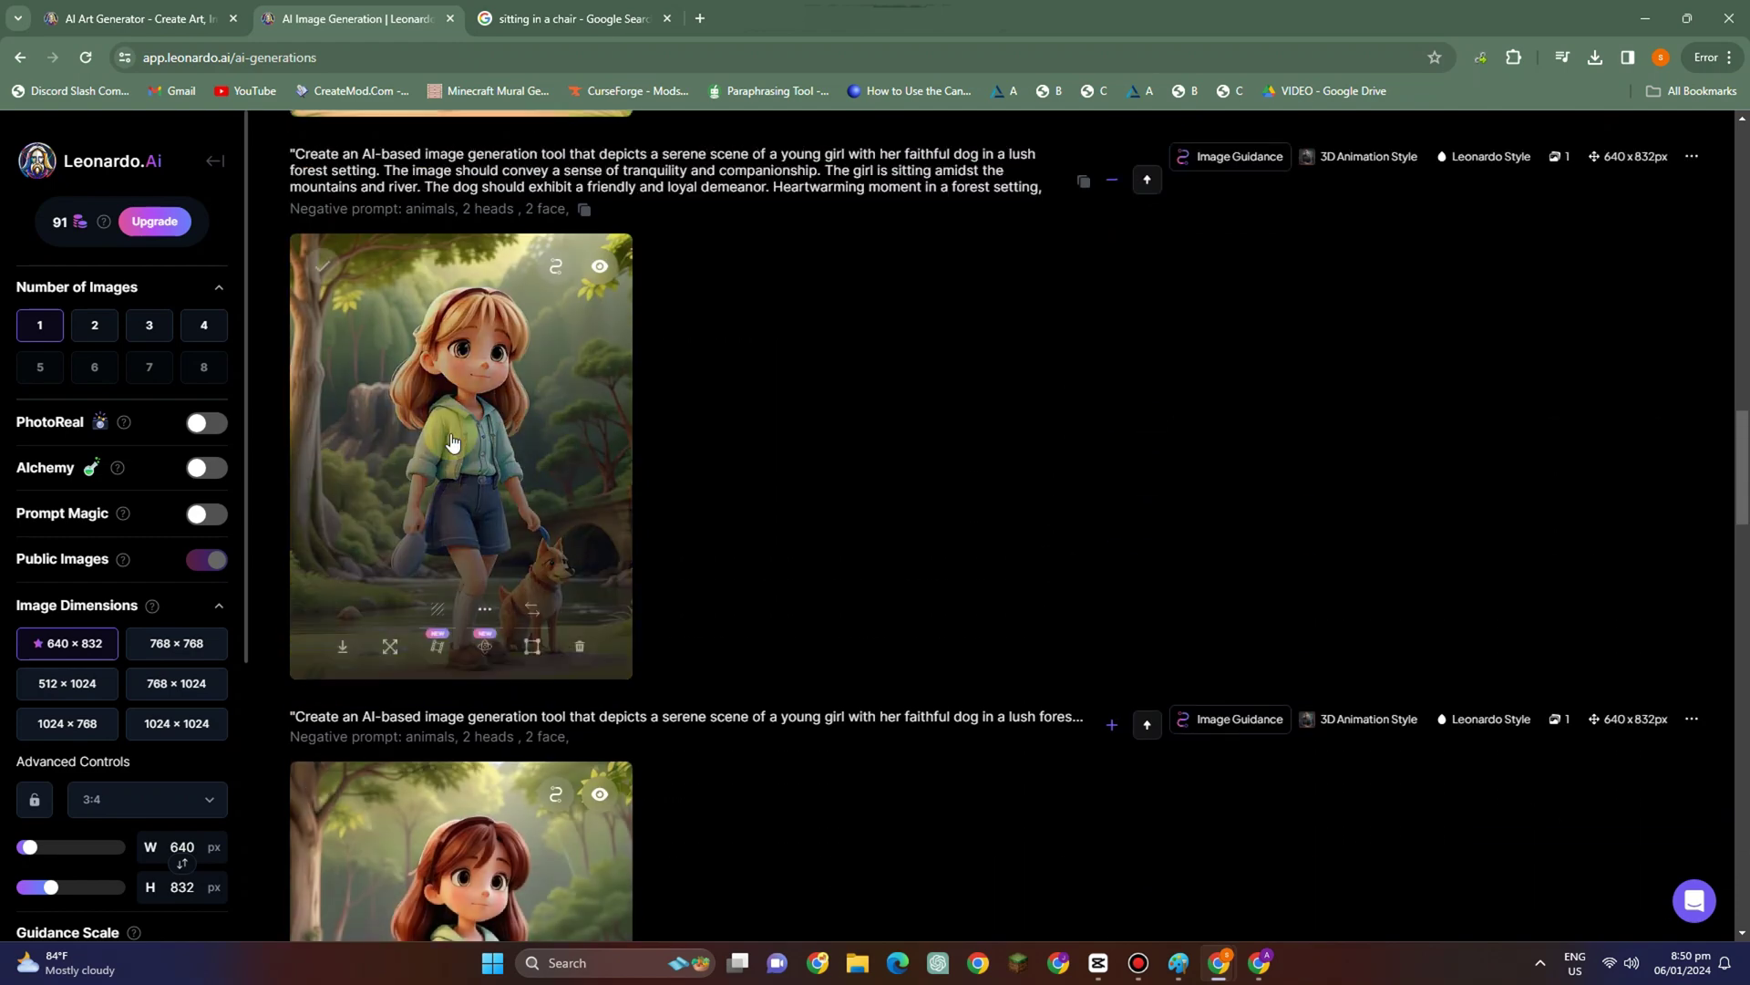
{"action": "scroll", "coordinate": [381, 526], "scroll_direction": "up", "scroll_amount": 7}
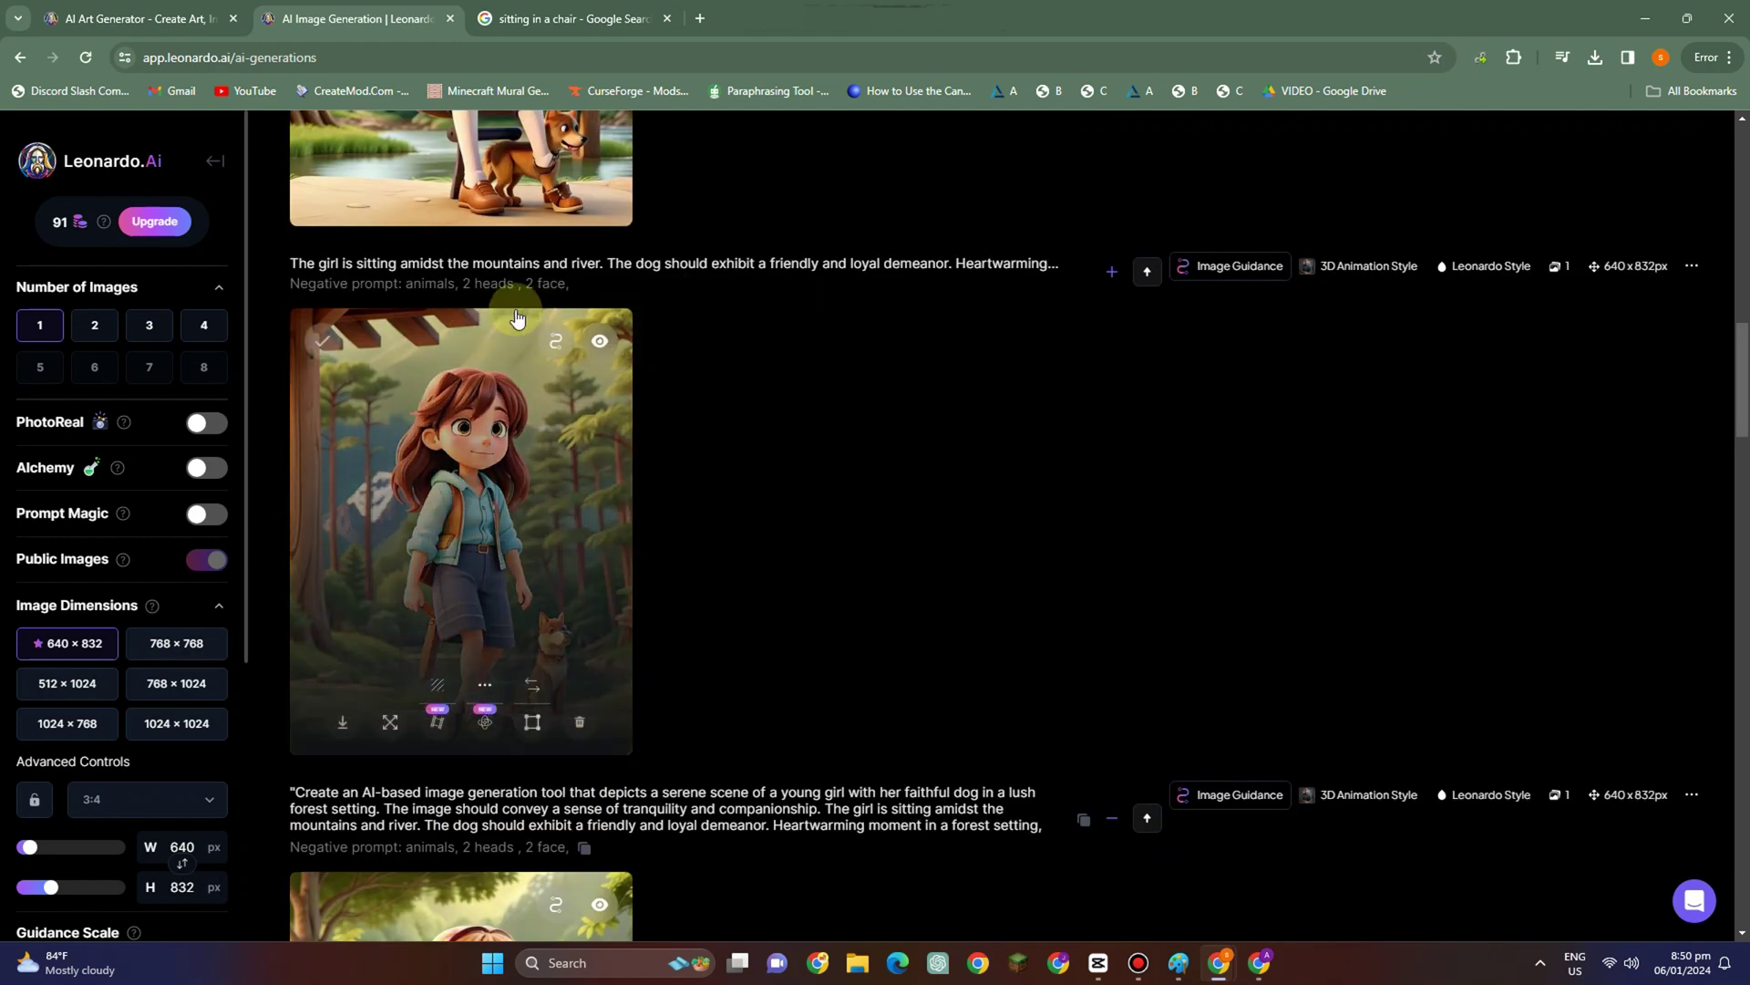
{"action": "scroll", "coordinate": [415, 629], "scroll_direction": "up", "scroll_amount": 6}
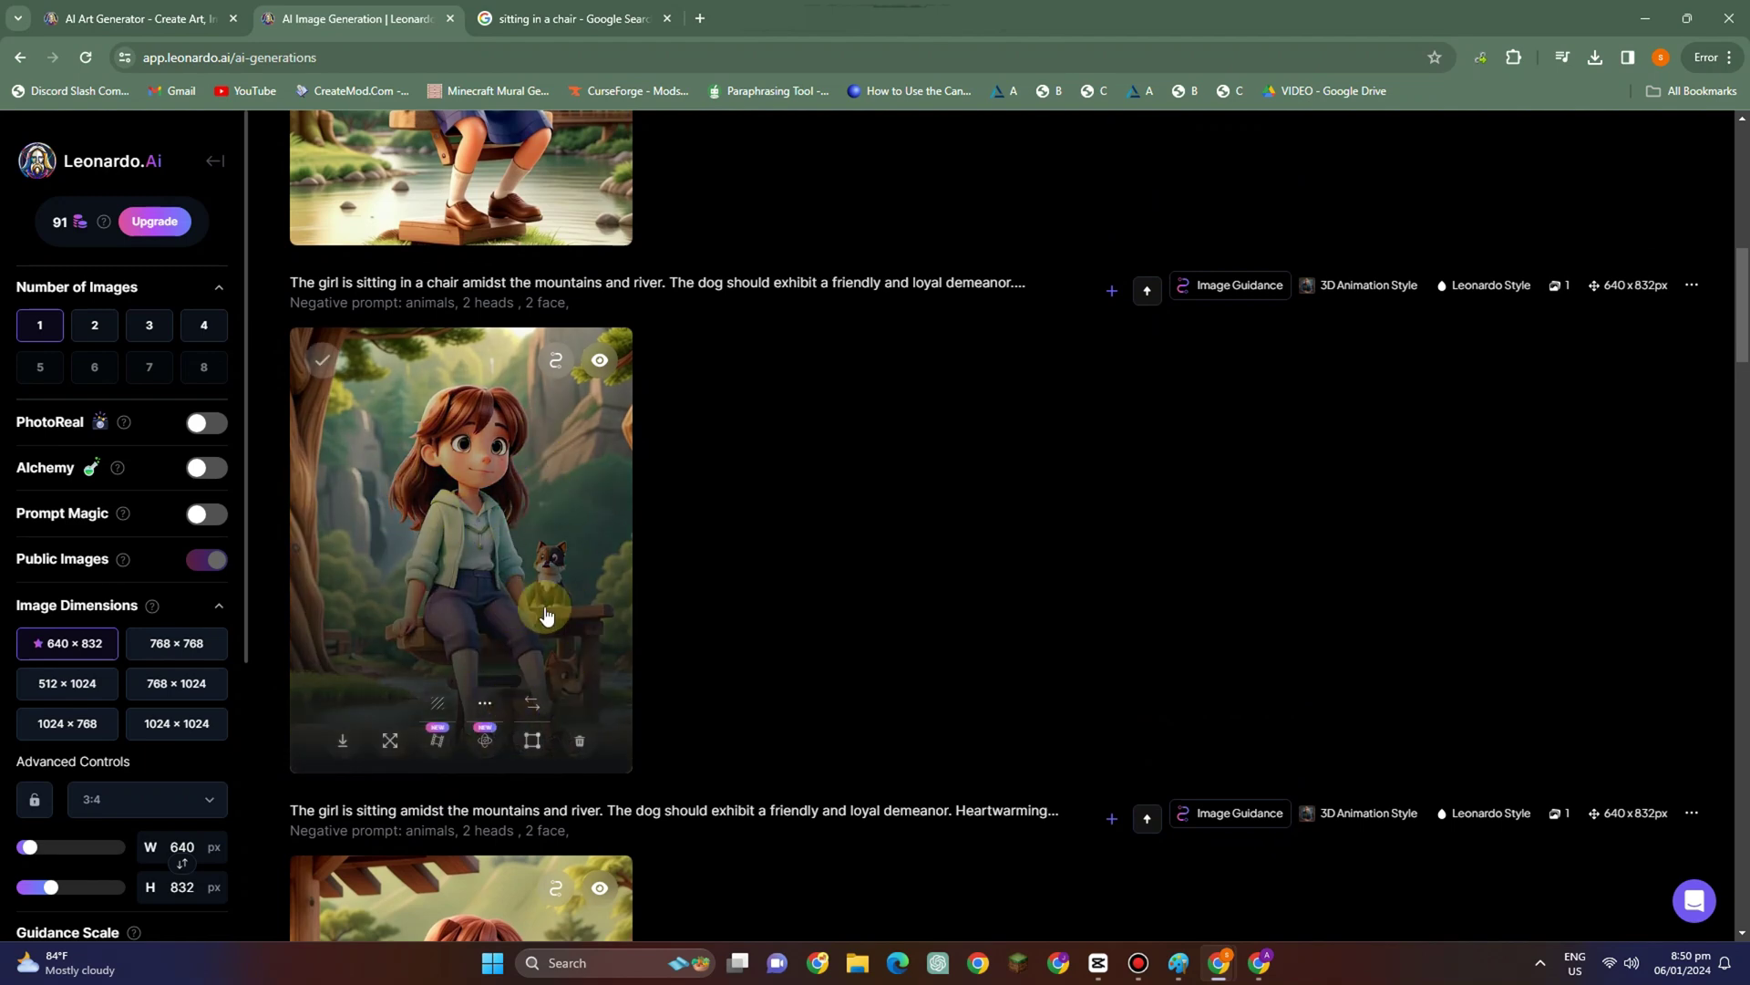
{"action": "scroll", "coordinate": [538, 595], "scroll_direction": "up", "scroll_amount": 3}
{"action": "scroll", "coordinate": [510, 182], "scroll_direction": "up", "scroll_amount": 4}
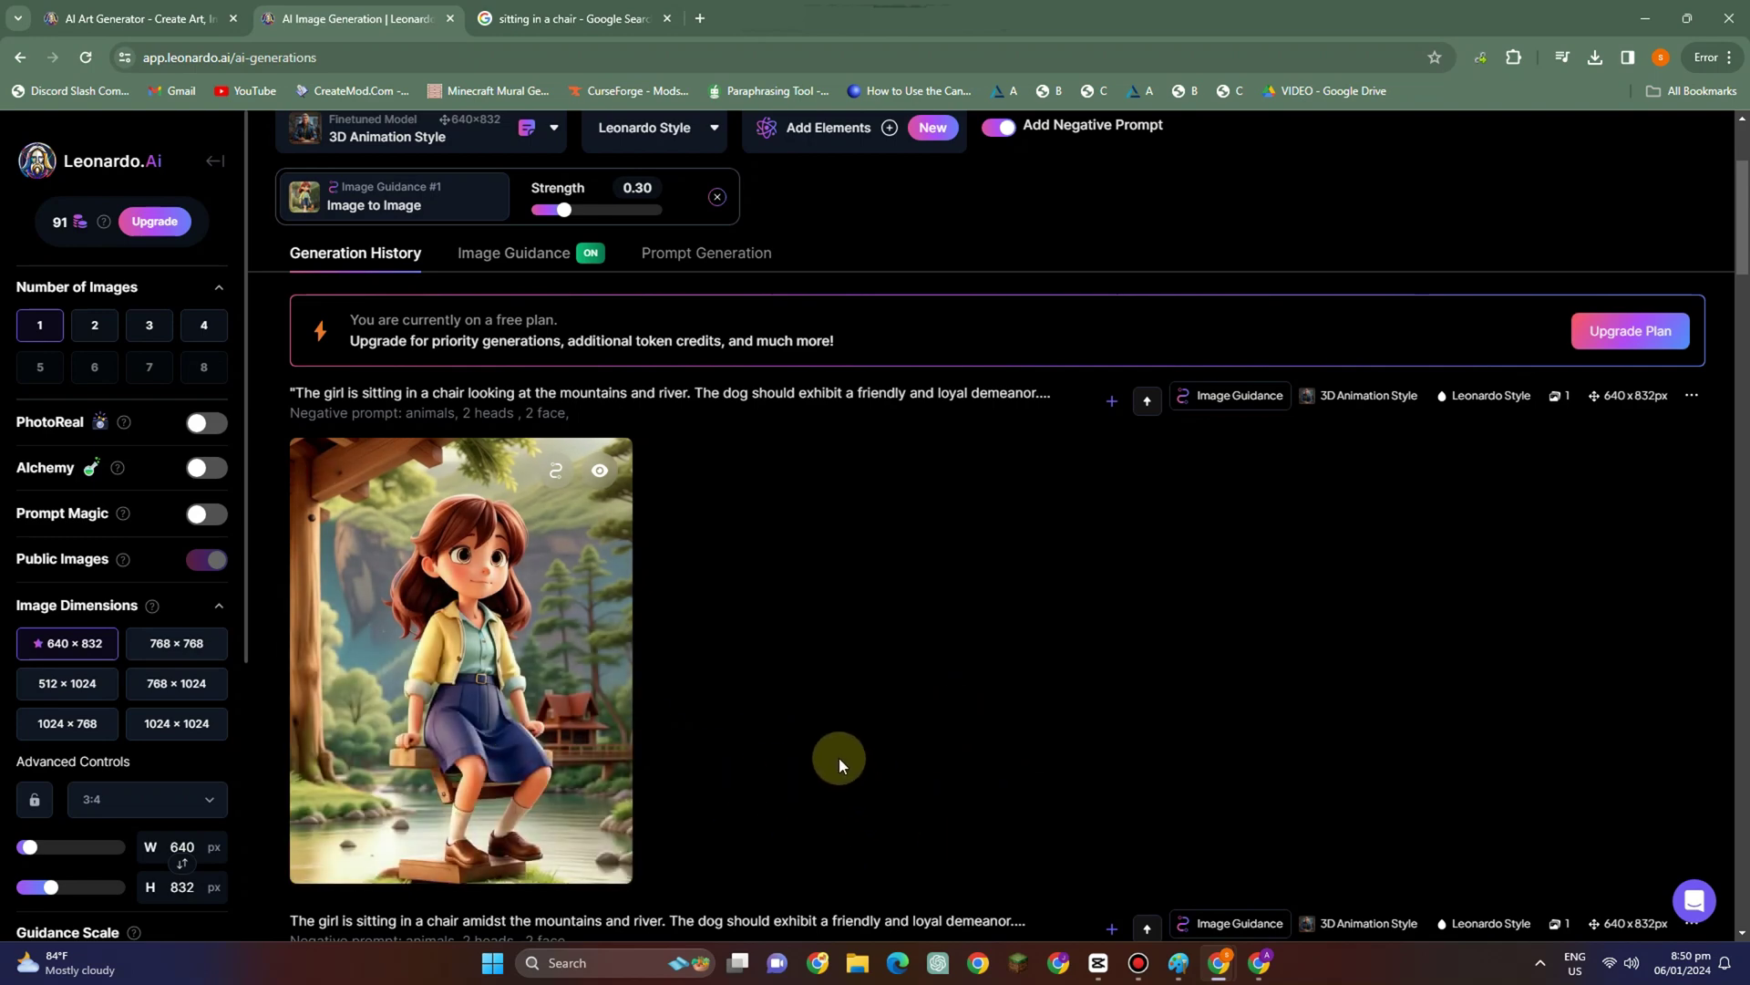
{"action": "scroll", "coordinate": [839, 756], "scroll_direction": "up", "scroll_amount": 3}
{"action": "scroll", "coordinate": [780, 768], "scroll_direction": "down", "scroll_amount": 7}
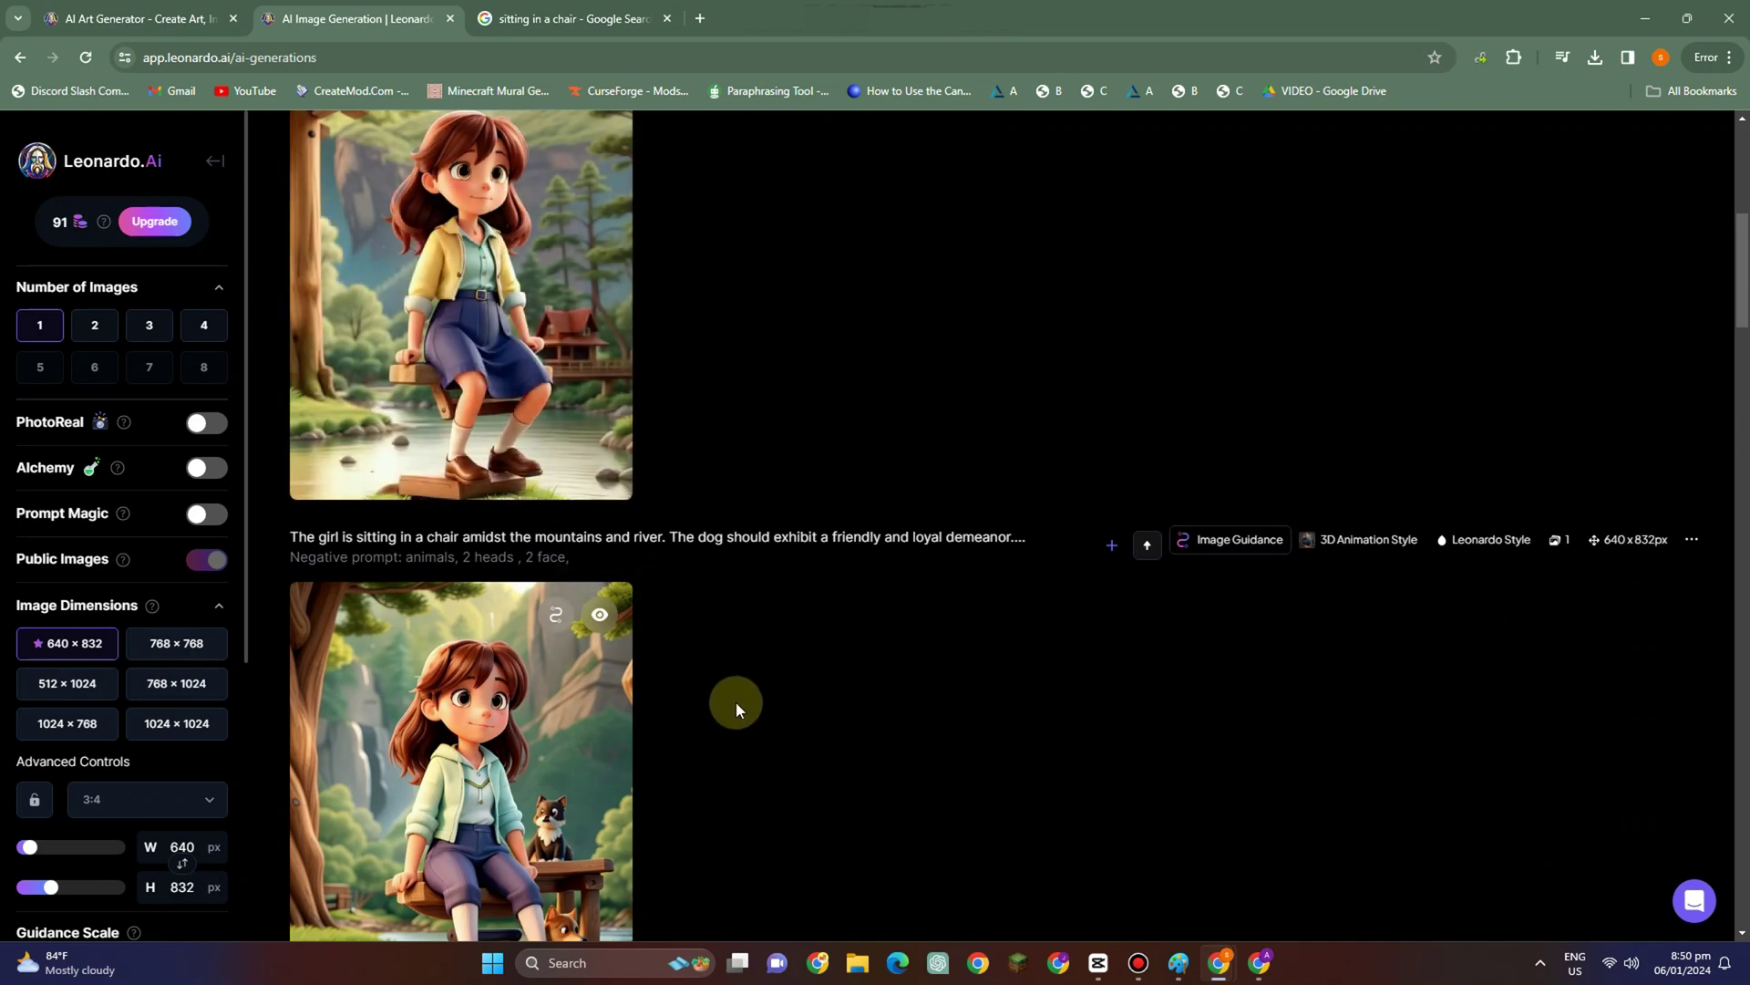
{"action": "scroll", "coordinate": [647, 680], "scroll_direction": "down", "scroll_amount": 3}
{"action": "scroll", "coordinate": [647, 681], "scroll_direction": "up", "scroll_amount": 4}
{"action": "scroll", "coordinate": [733, 507], "scroll_direction": "up", "scroll_amount": 5}
{"action": "scroll", "coordinate": [923, 763], "scroll_direction": "down", "scroll_amount": 2}
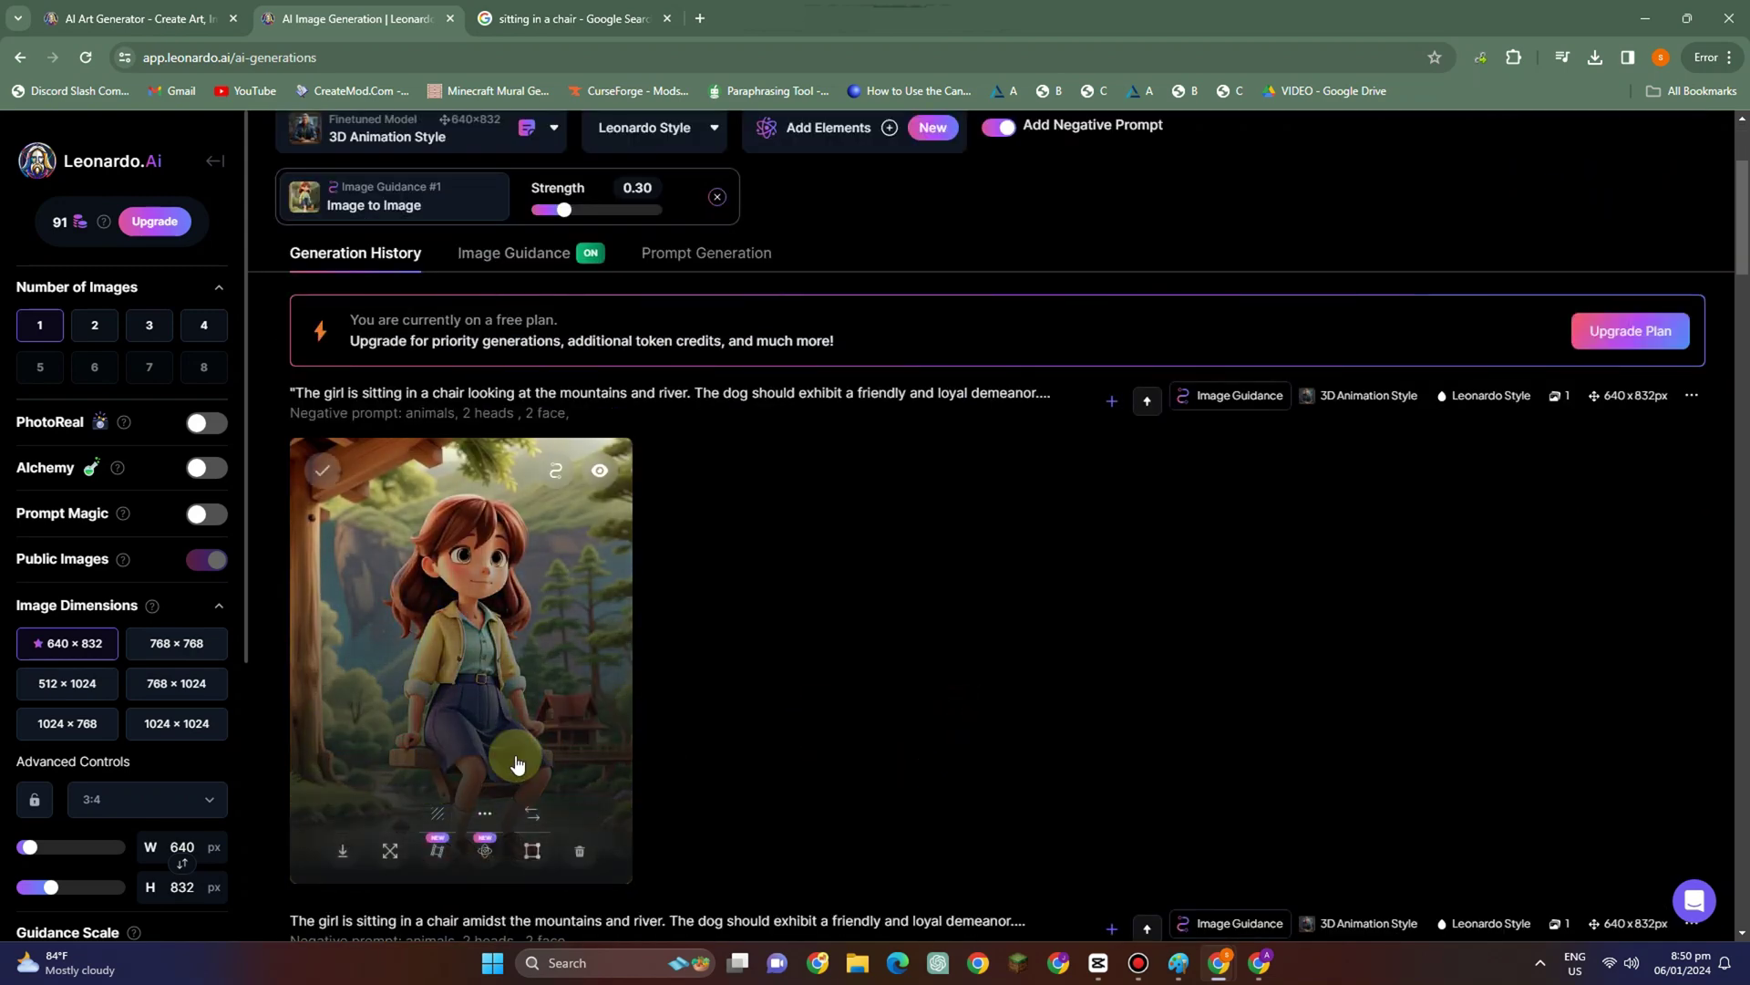